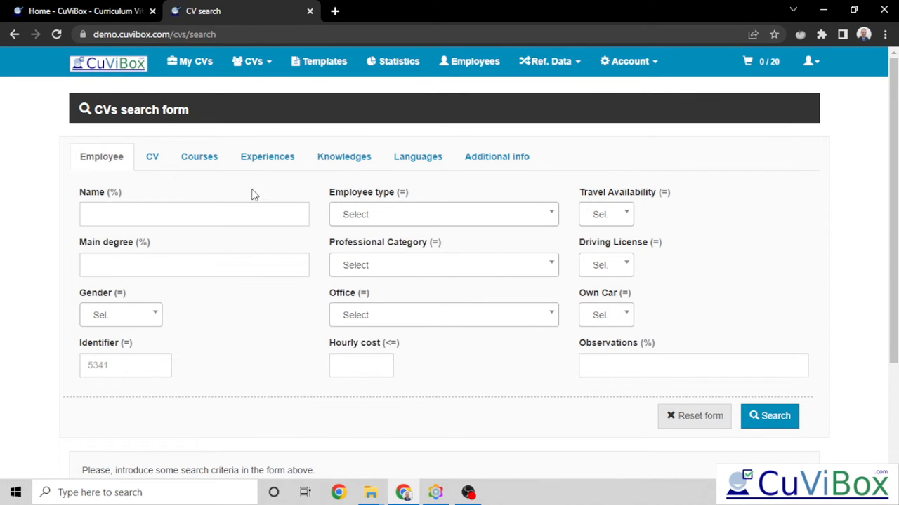
# - Look through the CV search form's criteria sections for CV, courses, experiences, knowledges, languages, additional info and employee
pyautogui.click(165, 160)
pyautogui.click(198, 161)
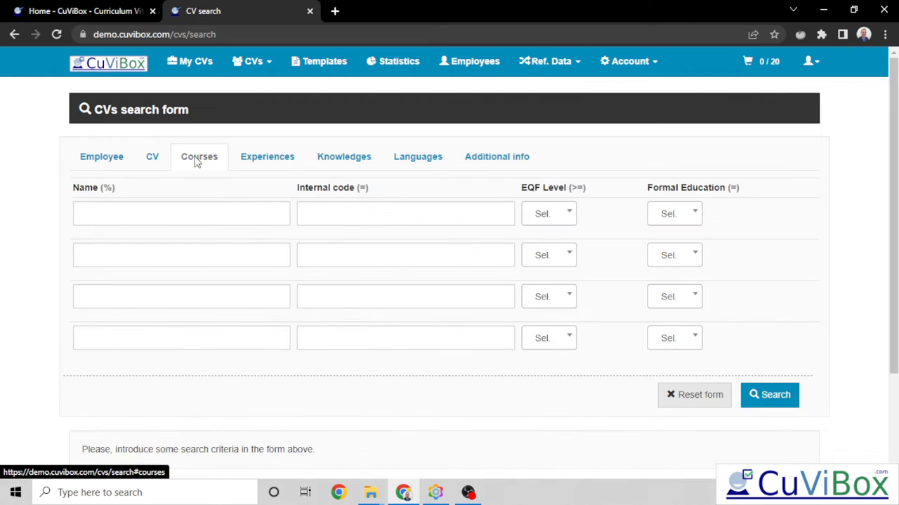
pyautogui.click(258, 162)
pyautogui.click(351, 157)
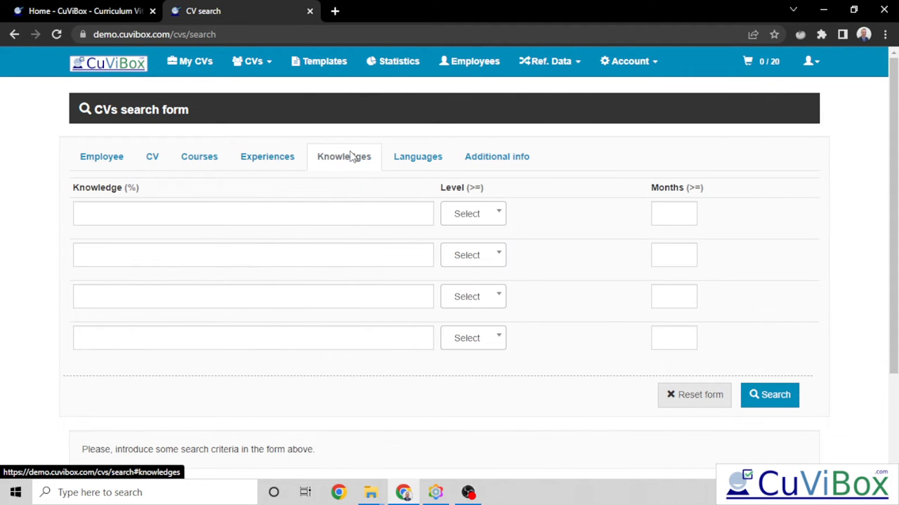
pyautogui.click(440, 159)
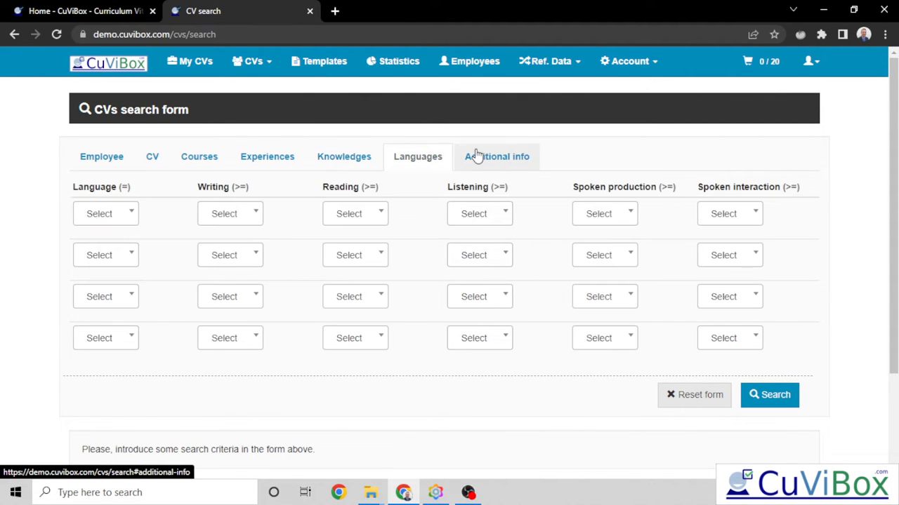
pyautogui.click(479, 160)
pyautogui.click(131, 158)
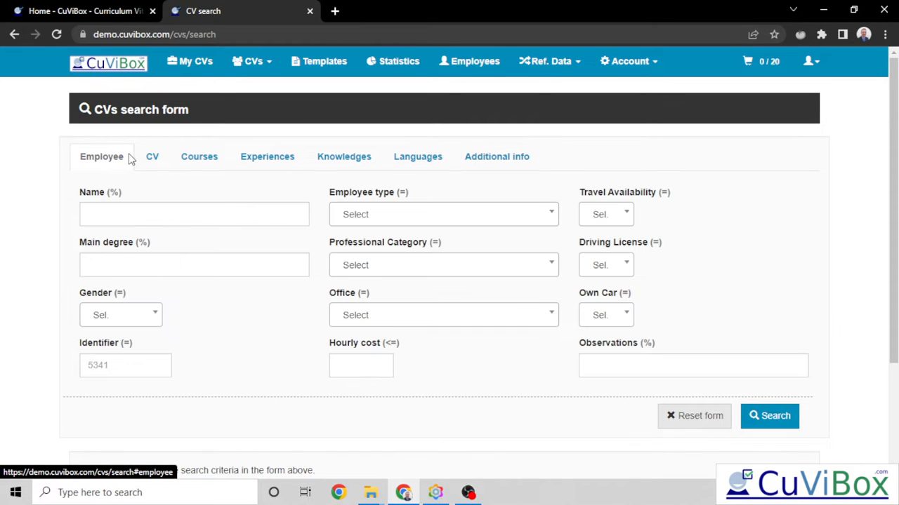
# - Set the employee criteria to type Hired, professional category Project manager and a maximum hourly cost of 30
pyautogui.click(453, 219)
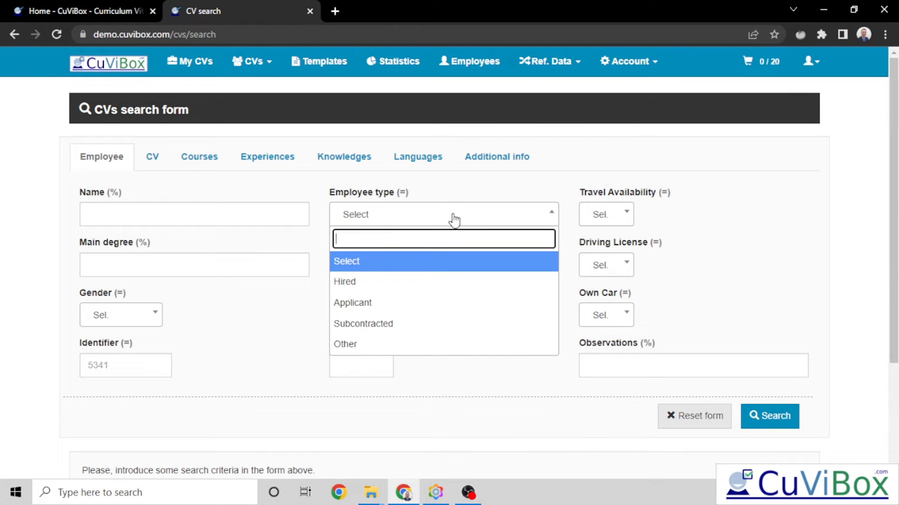
pyautogui.click(471, 281)
pyautogui.click(469, 273)
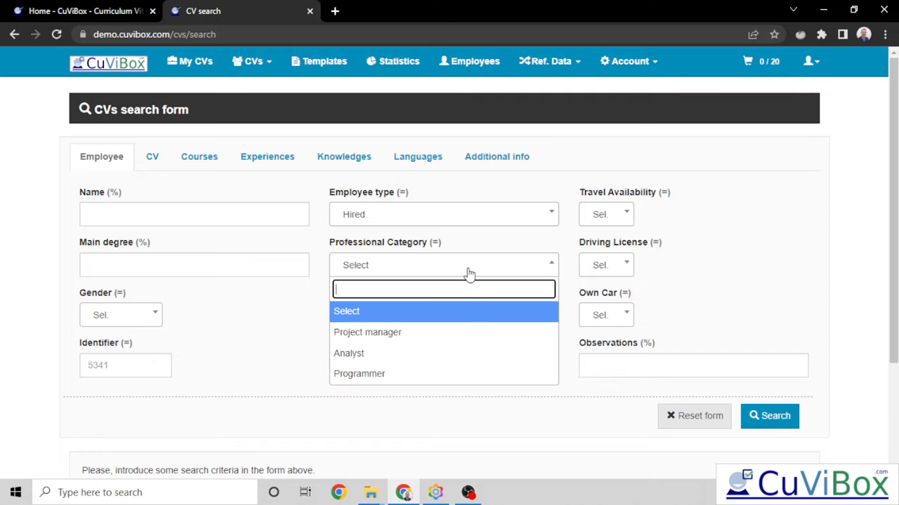
pyautogui.click(465, 334)
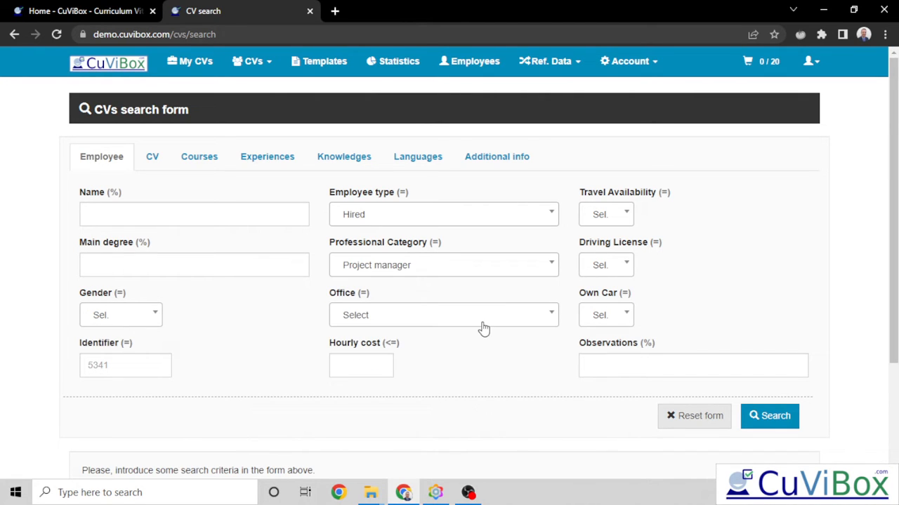
pyautogui.click(377, 366)
pyautogui.write('30')
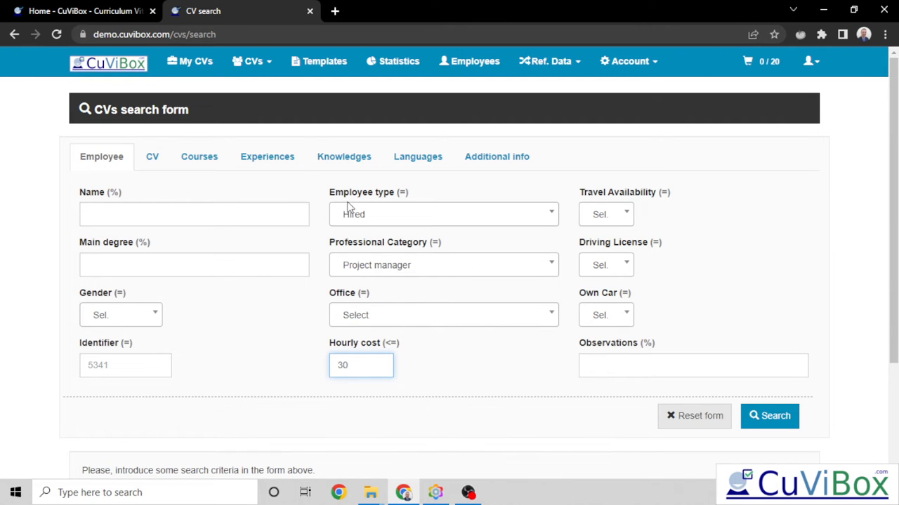
# - Set the first experience criterion's sector to Banking
pyautogui.click(288, 167)
pyautogui.click(653, 221)
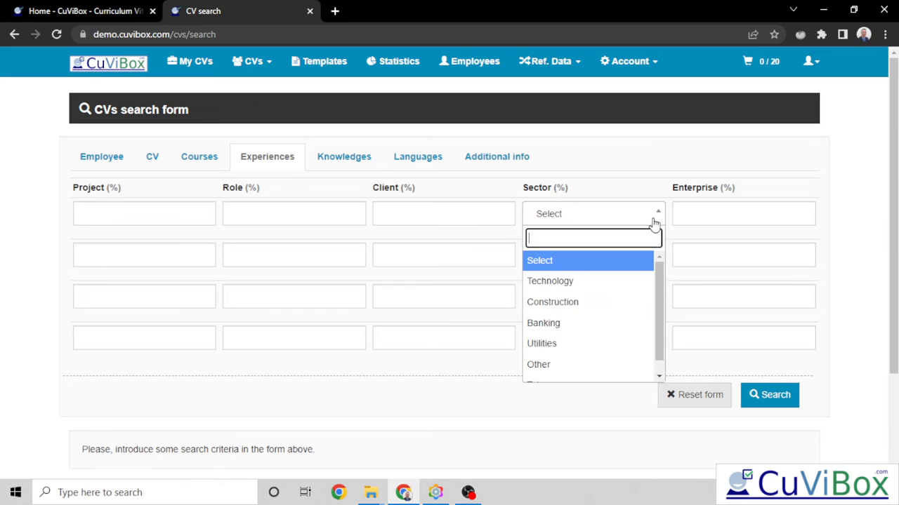
pyautogui.write('bs')
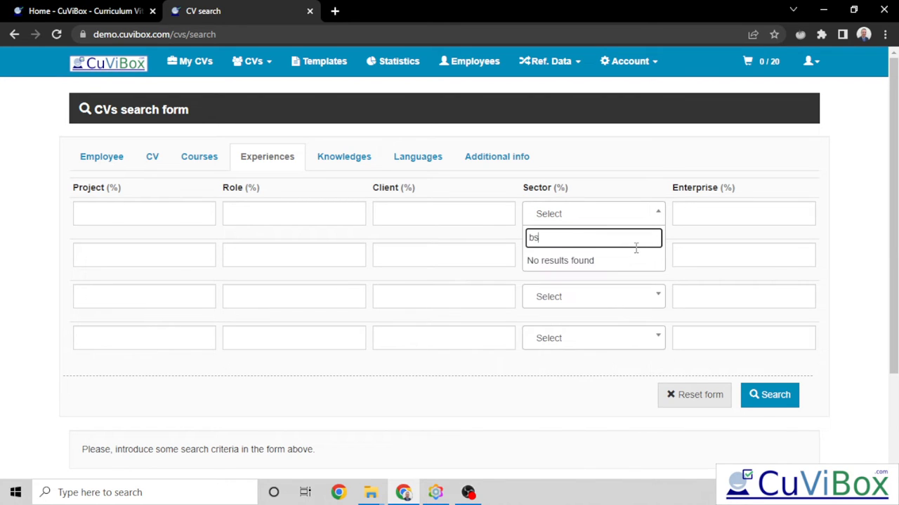
pyautogui.write('n')
pyautogui.press('BackSpace')
pyautogui.press('BackSpace')
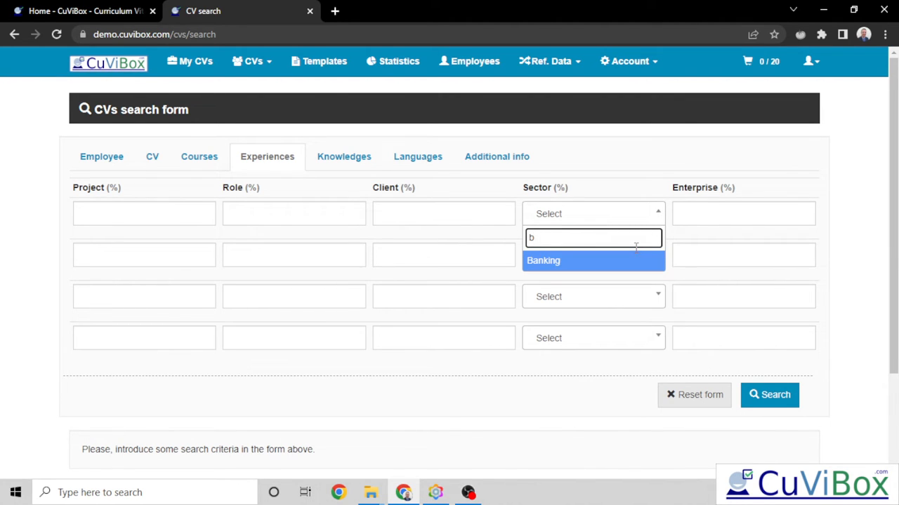
pyautogui.click(635, 254)
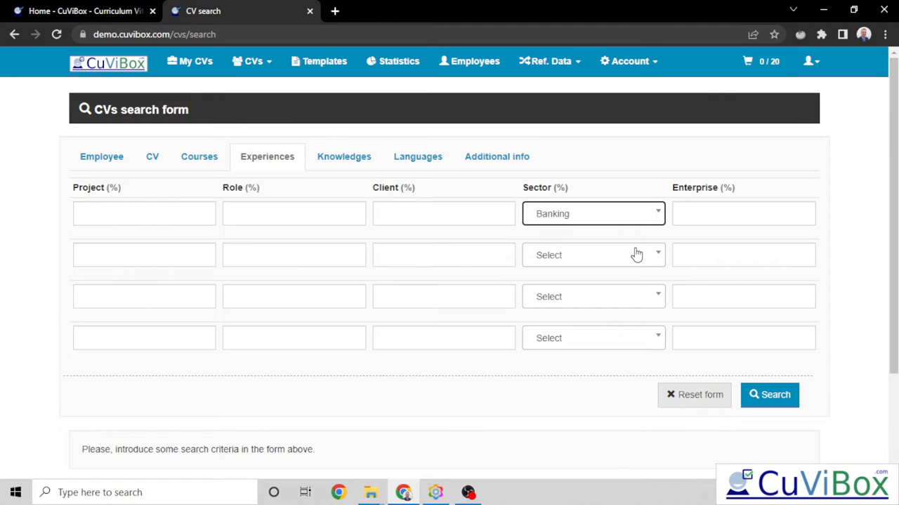
# - Add the knowledge criteria "java" with level High and "sql" without a level, and run the CV search
pyautogui.click(343, 163)
pyautogui.click(255, 214)
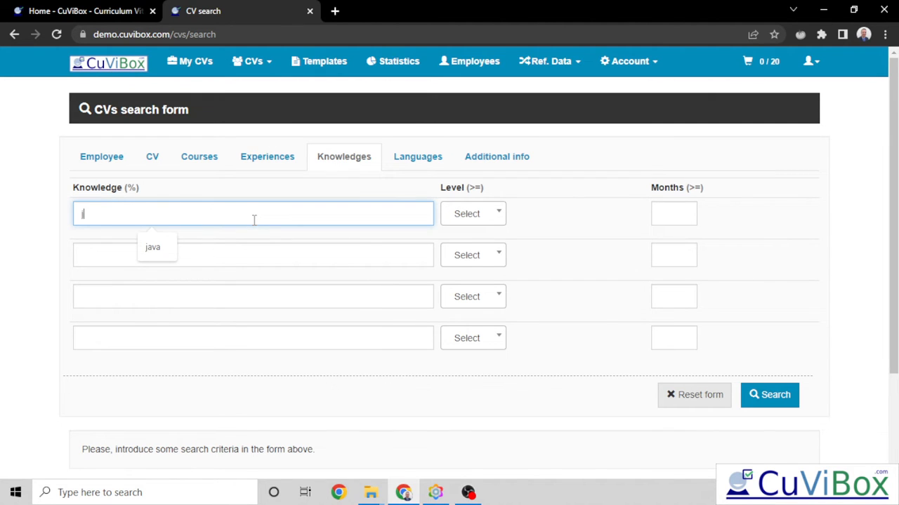
pyautogui.click(504, 212)
pyautogui.click(478, 321)
pyautogui.click(297, 254)
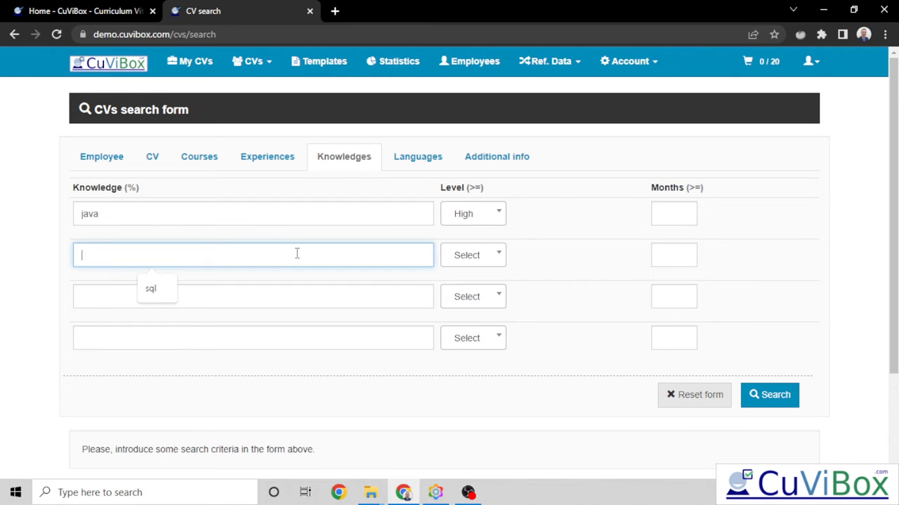
pyautogui.write('sql')
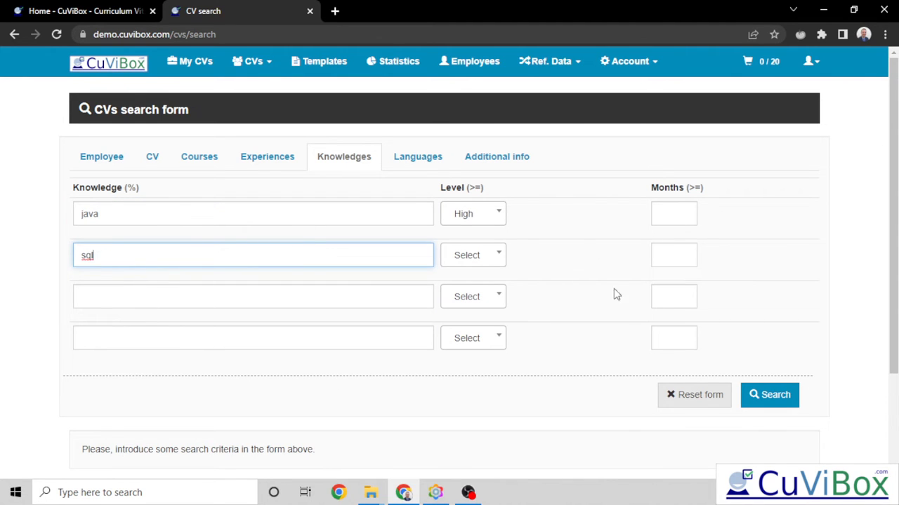
pyautogui.click(772, 397)
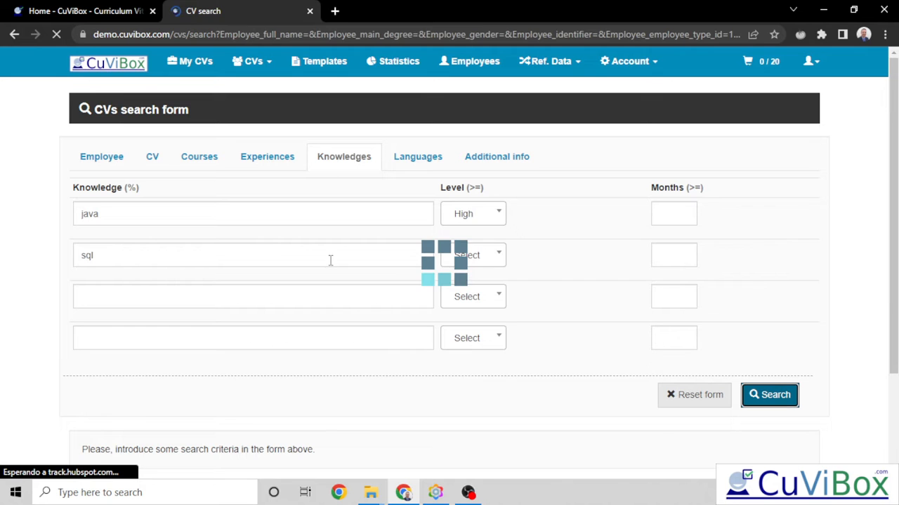
# - Open the matching project manager's CV, review its courses, experiences, knowledges and languages, and add it to the cart
pyautogui.scroll(-3, 418, 296)
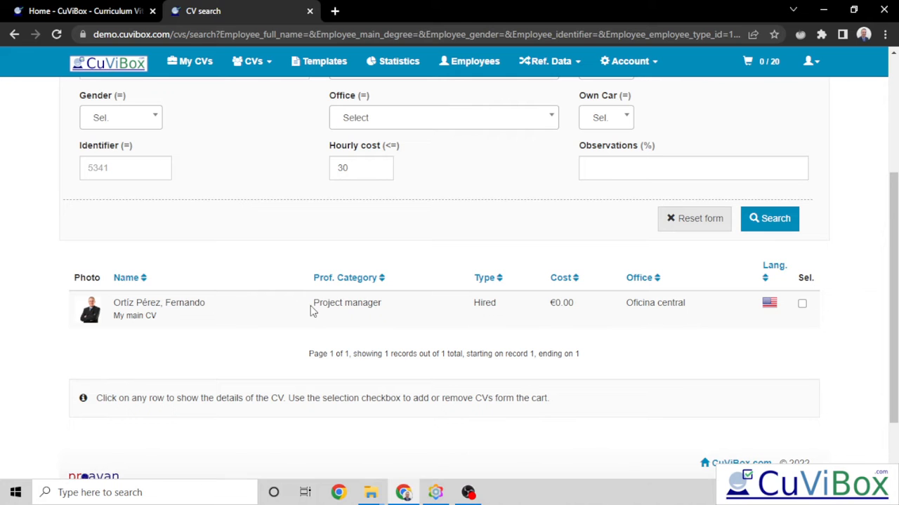
pyautogui.click(309, 309)
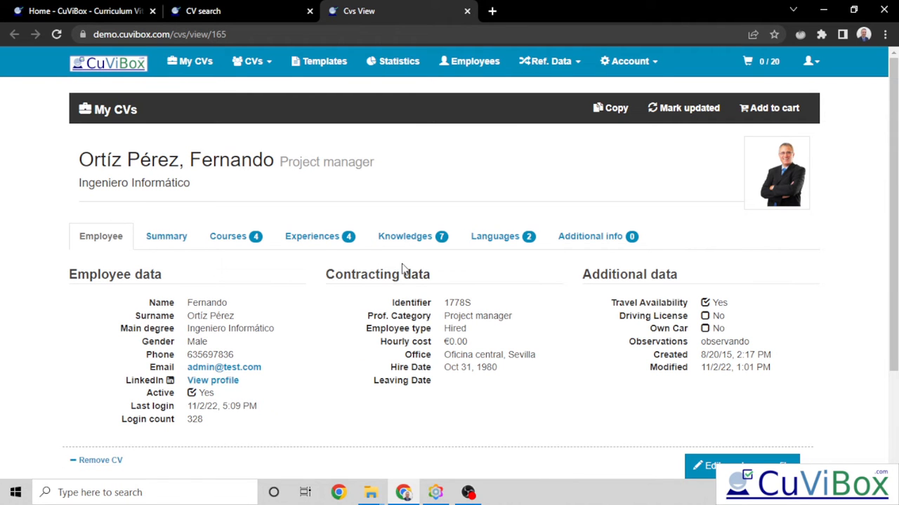
pyautogui.click(257, 241)
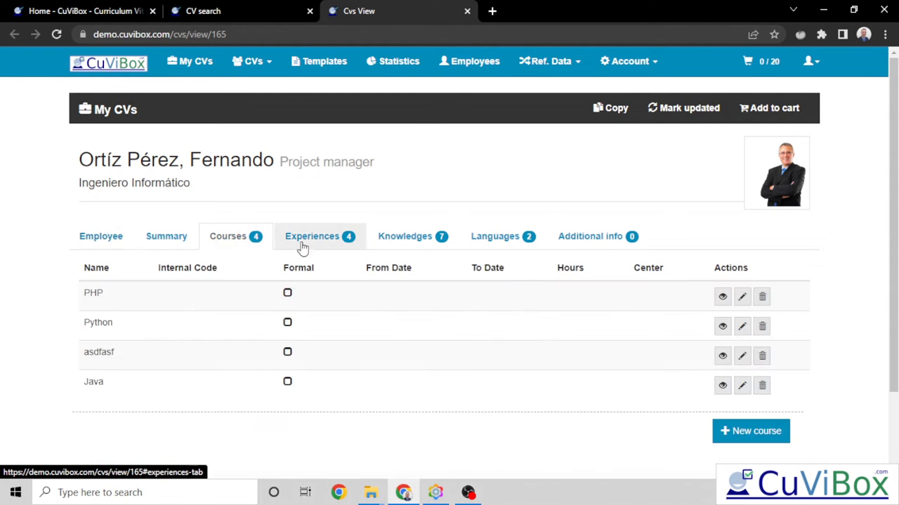
pyautogui.click(310, 245)
pyautogui.click(405, 240)
pyautogui.click(477, 239)
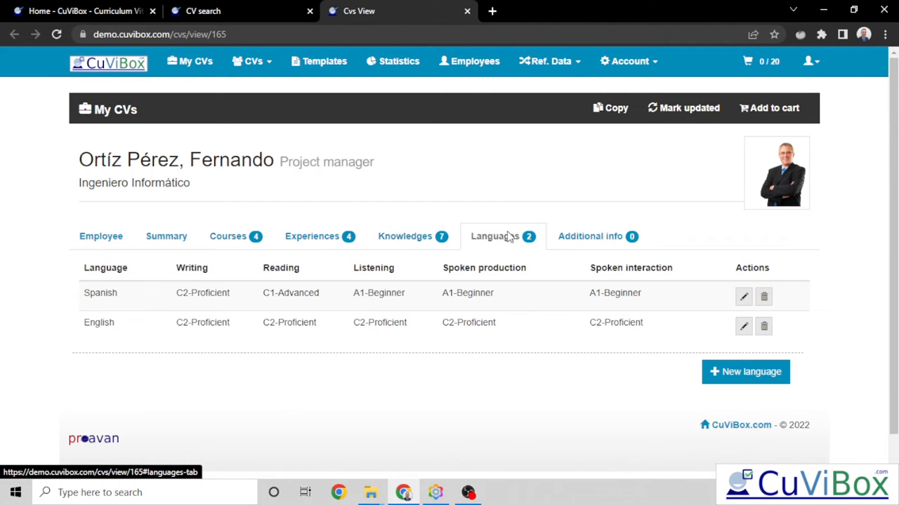
pyautogui.click(287, 241)
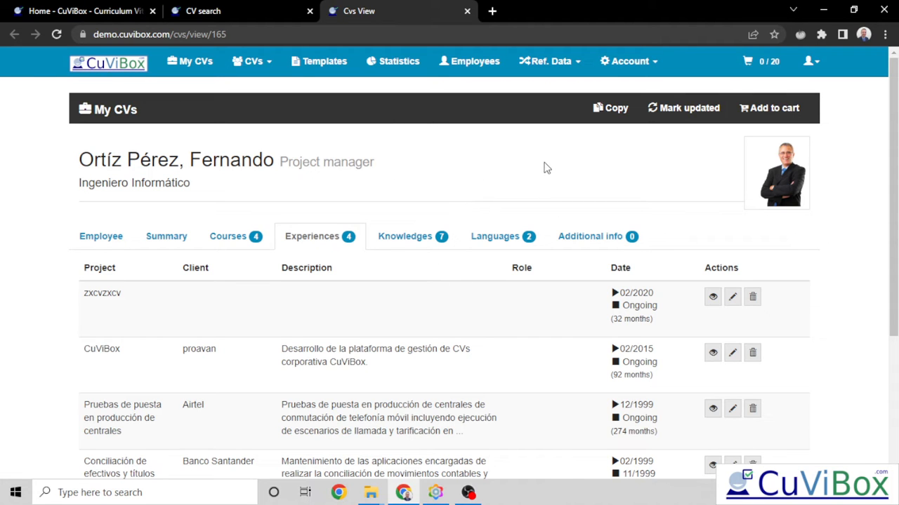
pyautogui.click(774, 112)
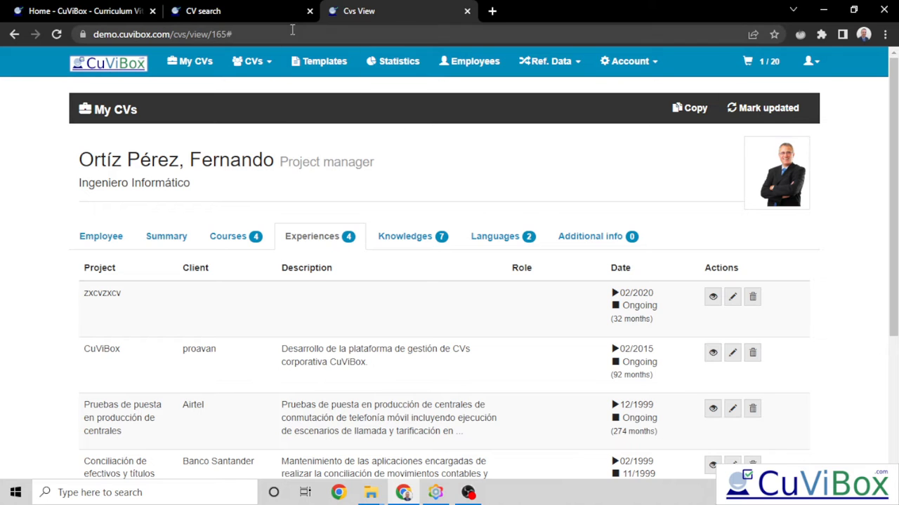
# - Return to the CV search, reset the form and run a search without any criteria
pyautogui.click(238, 11)
pyautogui.click(716, 228)
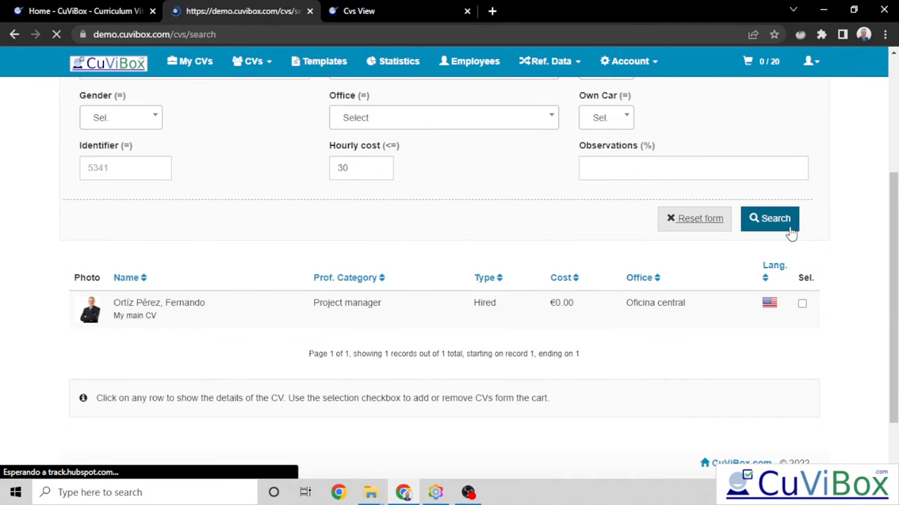
pyautogui.click(775, 417)
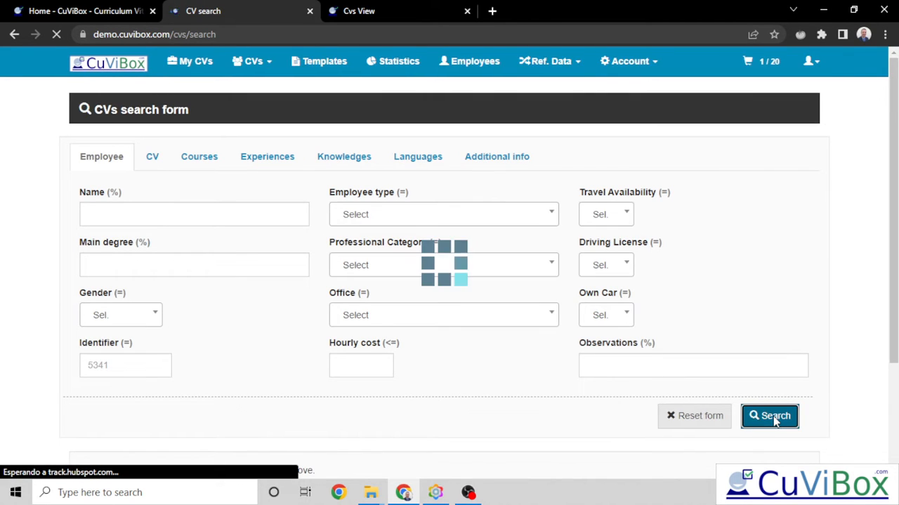
# - Open the London Office project manager's CV titled "CV principal" with a cost of €28.00 and add it to the cart
pyautogui.scroll(-5, 618, 337)
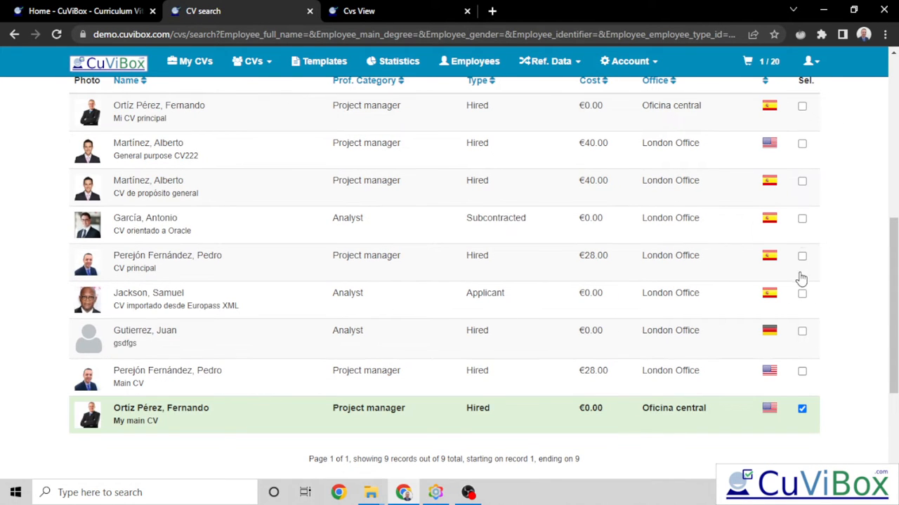
pyautogui.click(161, 264)
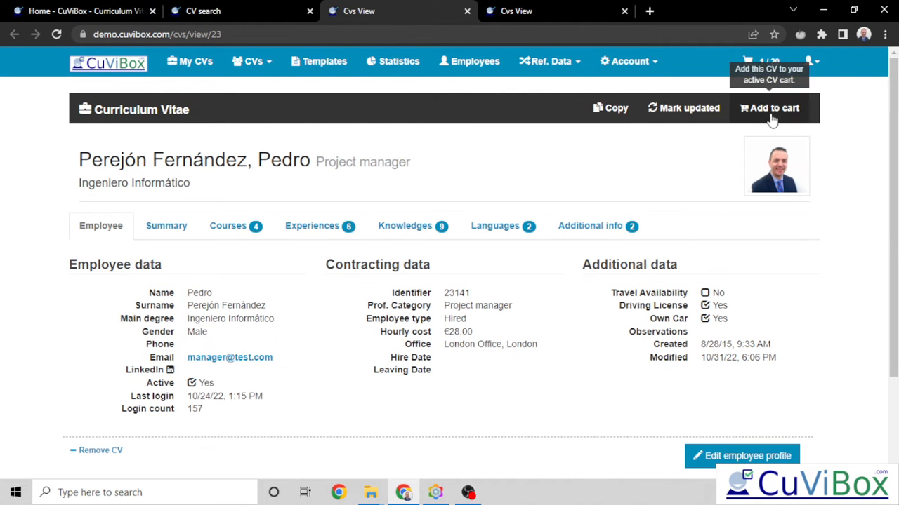
pyautogui.click(744, 110)
# - Open the CV cart, start exporting its CVs and look over the public English templates offered
pyautogui.click(765, 62)
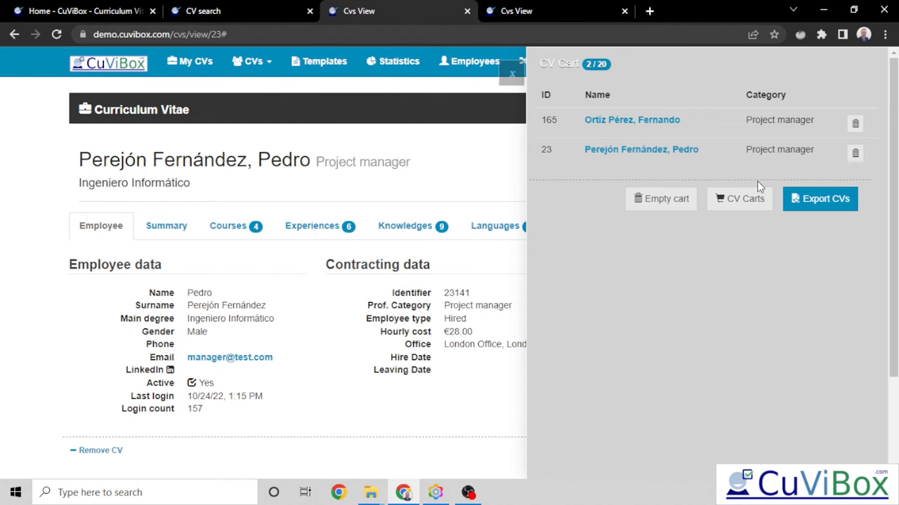
pyautogui.click(835, 202)
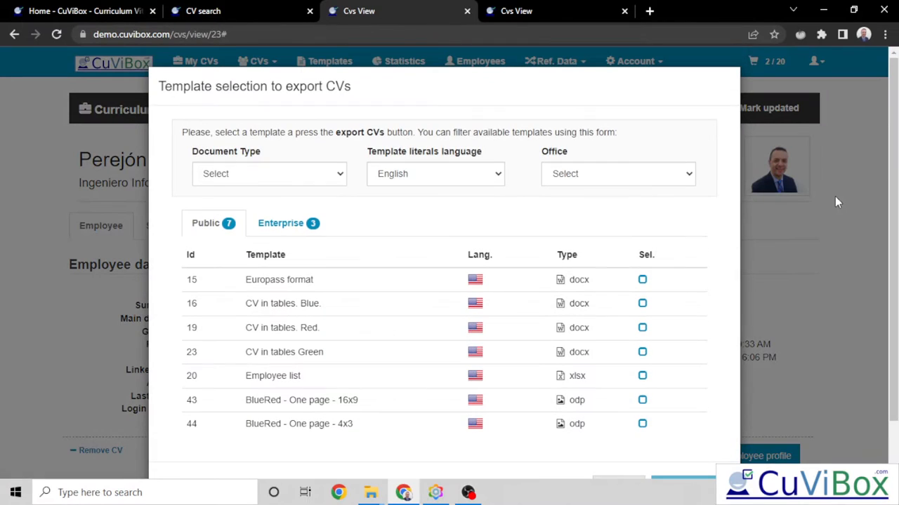
pyautogui.scroll(-1, 370, 261)
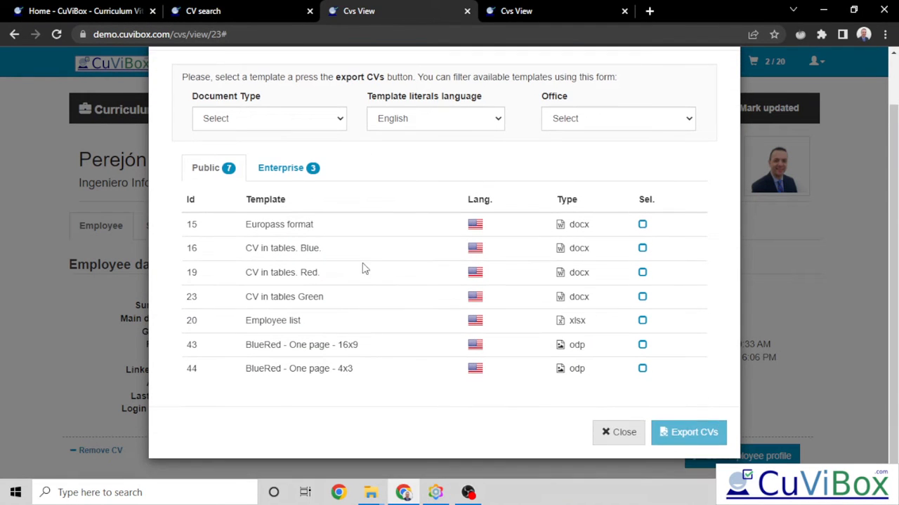
pyautogui.scroll(1, 458, 283)
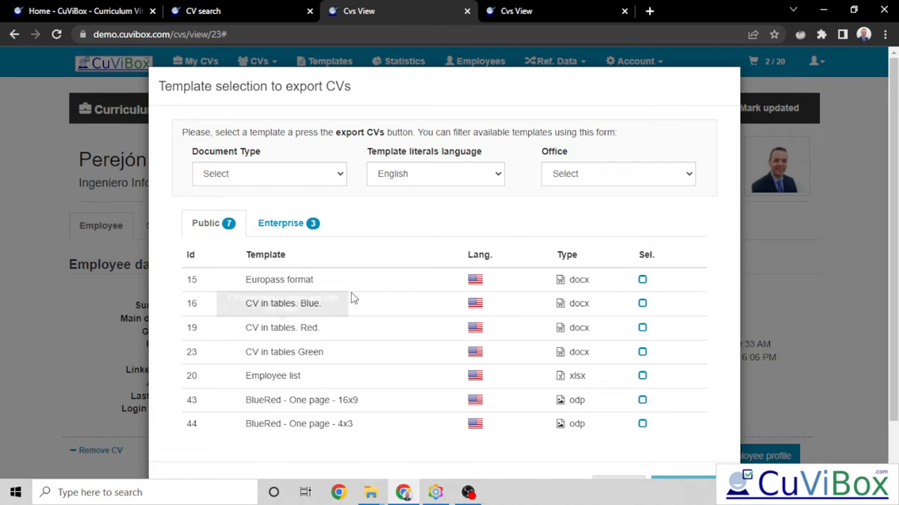
# - Examine the export templates with the language filter cleared, restore it to English, and view the document type options
pyautogui.click(480, 180)
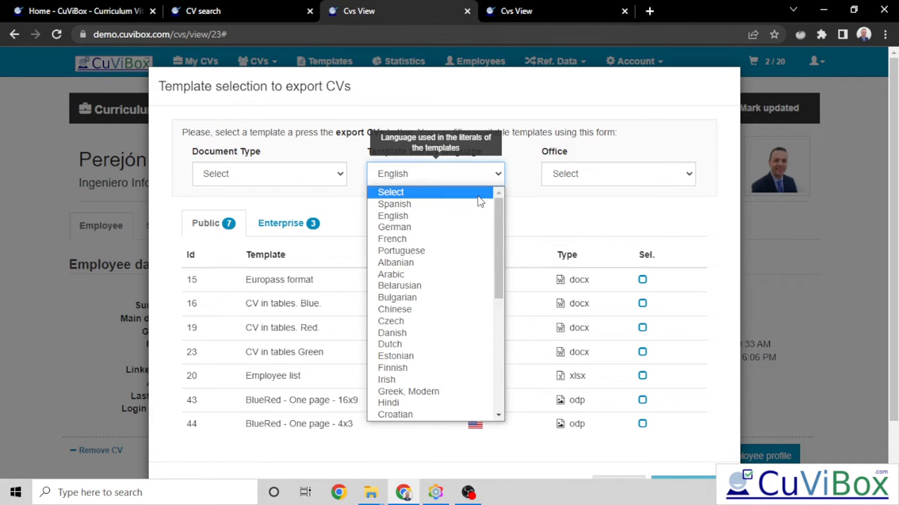
pyautogui.click(479, 194)
pyautogui.scroll(-3, 471, 317)
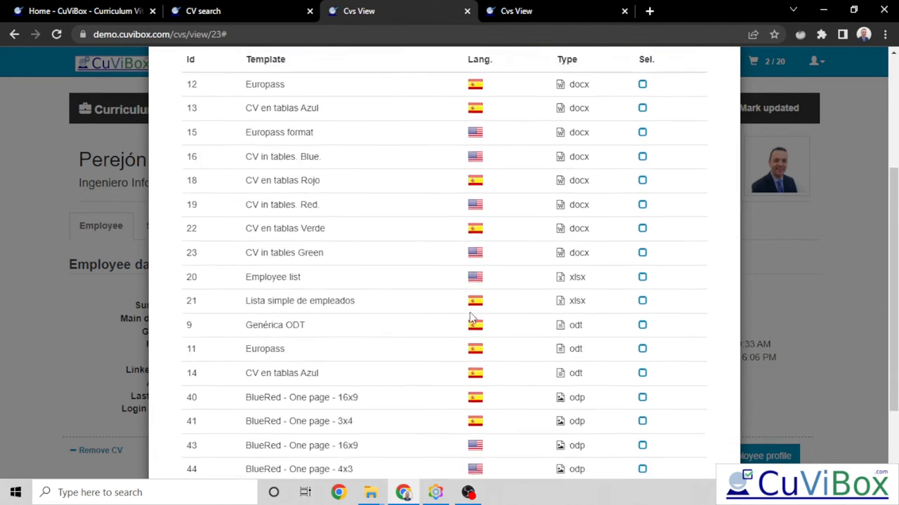
pyautogui.scroll(3, 444, 201)
pyautogui.click(457, 180)
pyautogui.click(453, 215)
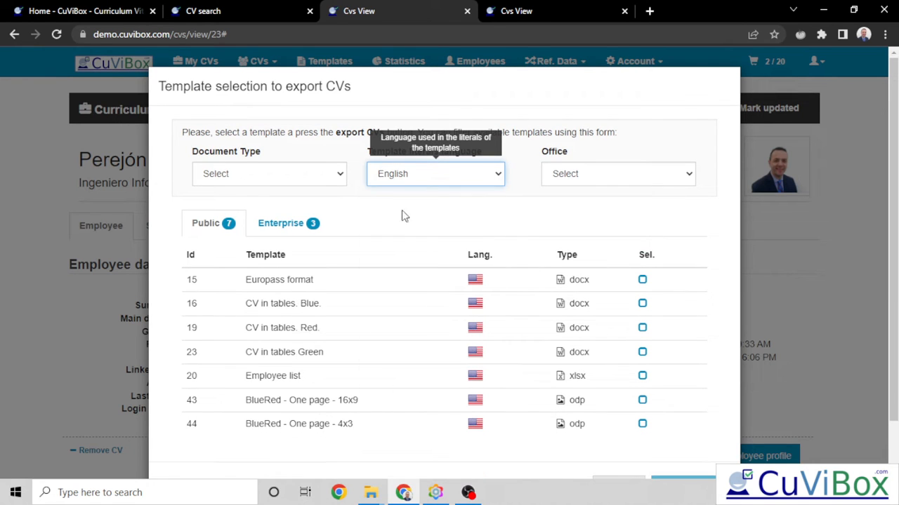
pyautogui.click(311, 177)
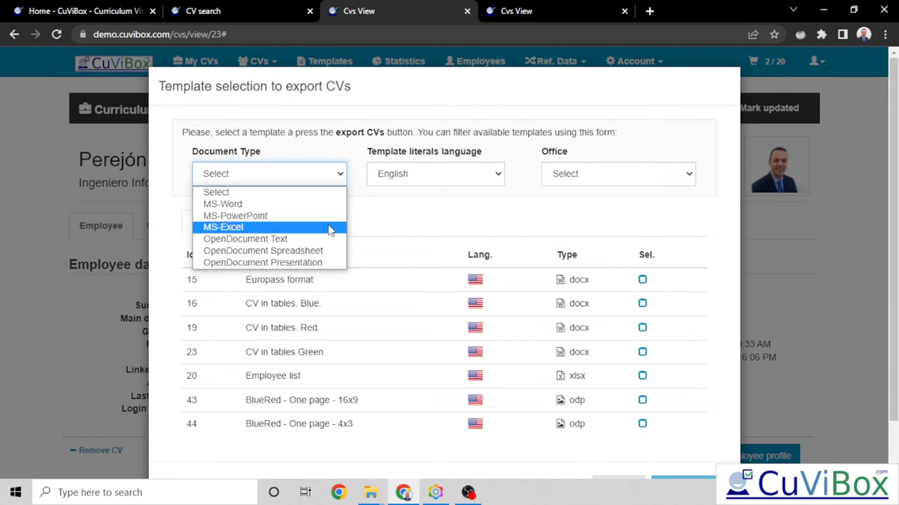
pyautogui.click(596, 199)
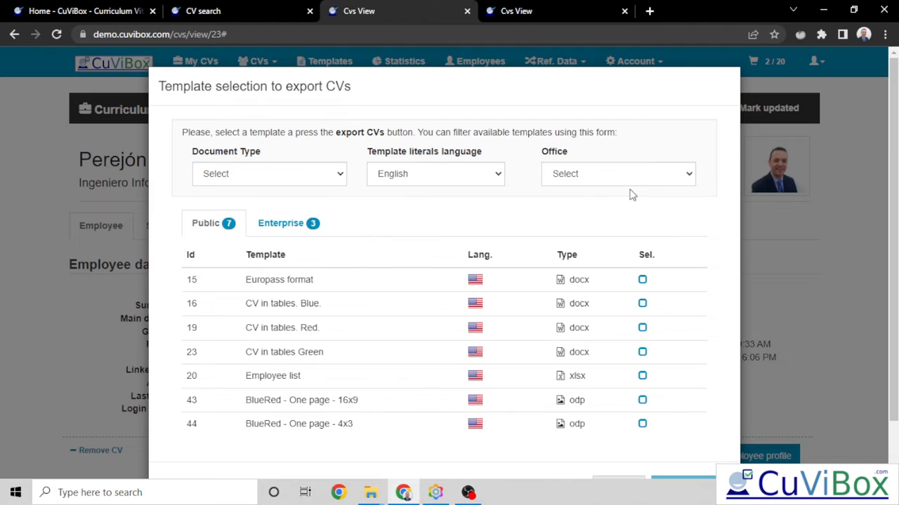
# - View the office filter options, export the cart's CVs with the Europass format template and save them as CVs_Default-CV-cart.docx in Downloads
pyautogui.click(642, 177)
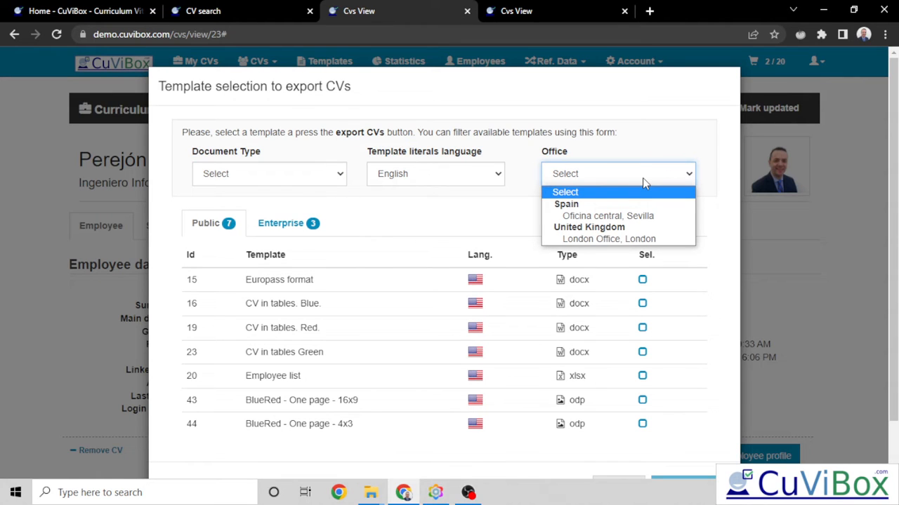
pyautogui.click(642, 178)
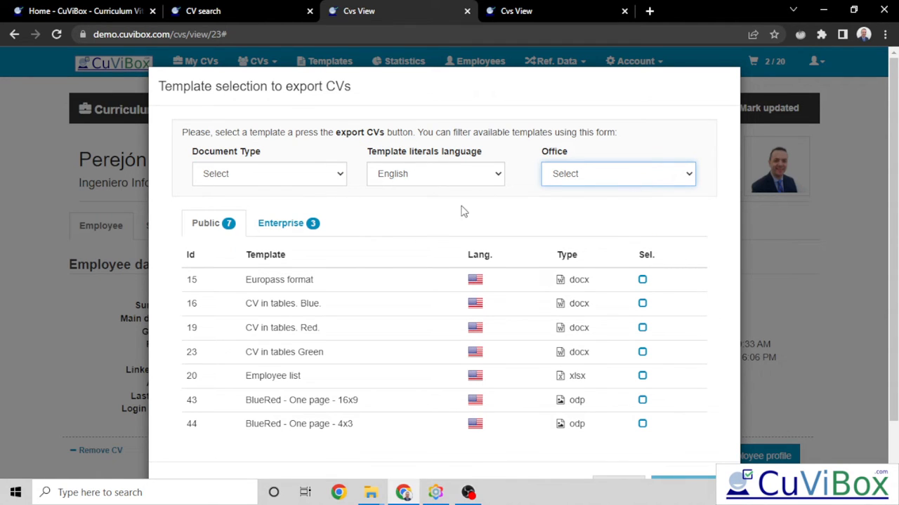
pyautogui.click(643, 280)
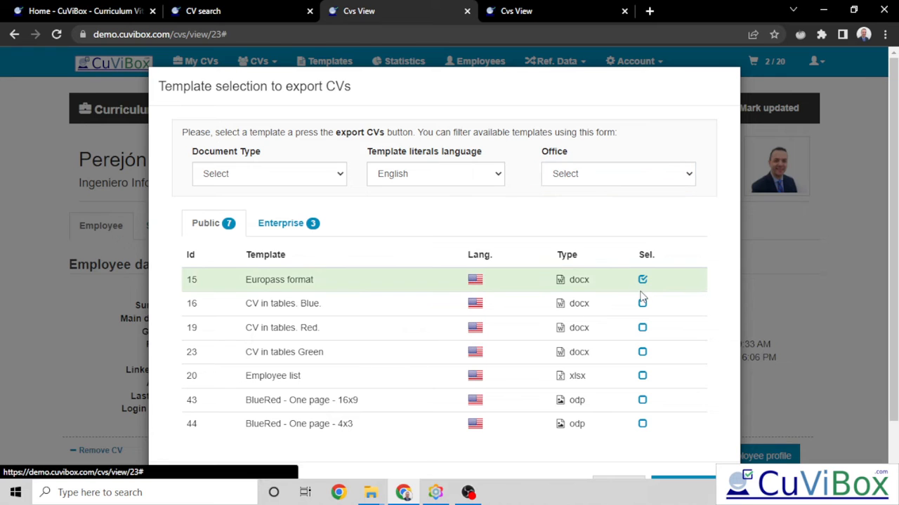
pyautogui.scroll(-1, 691, 323)
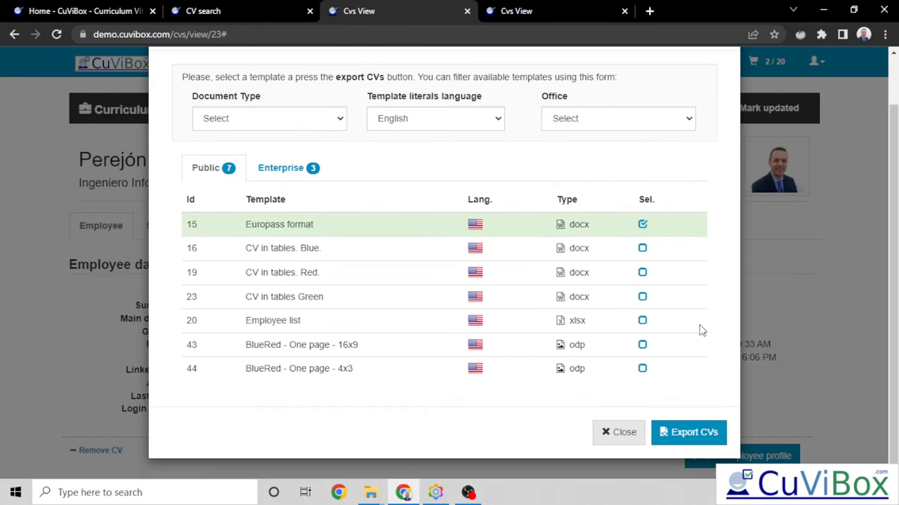
pyautogui.click(700, 436)
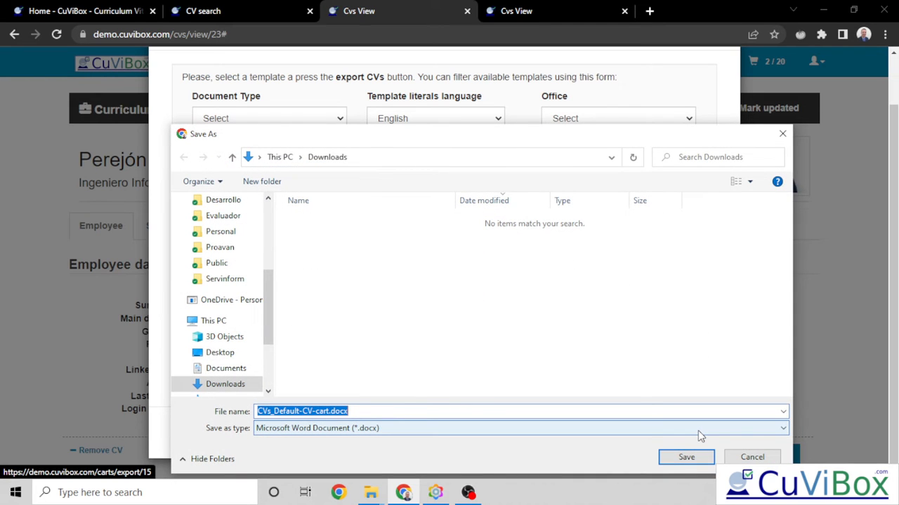
pyautogui.click(704, 459)
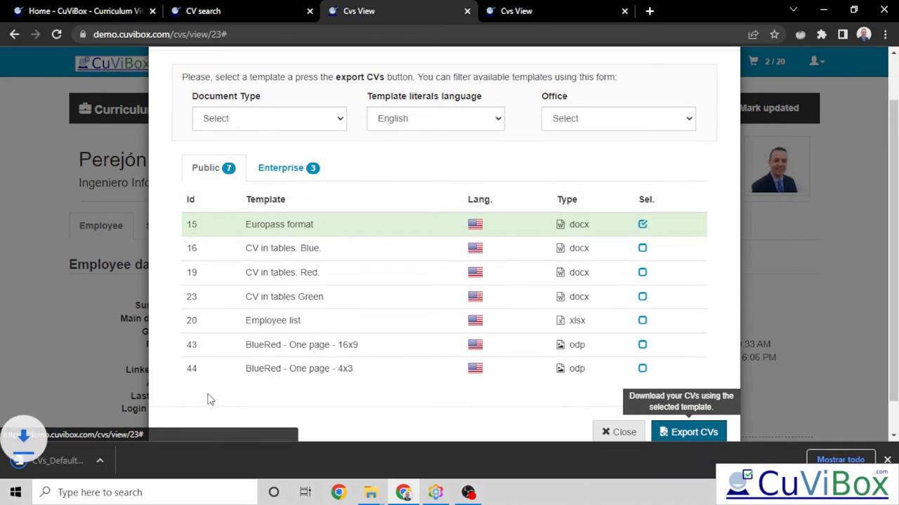
# - Open the exported Europass document in Word, look through both CVs page by page, and close it
pyautogui.click(104, 460)
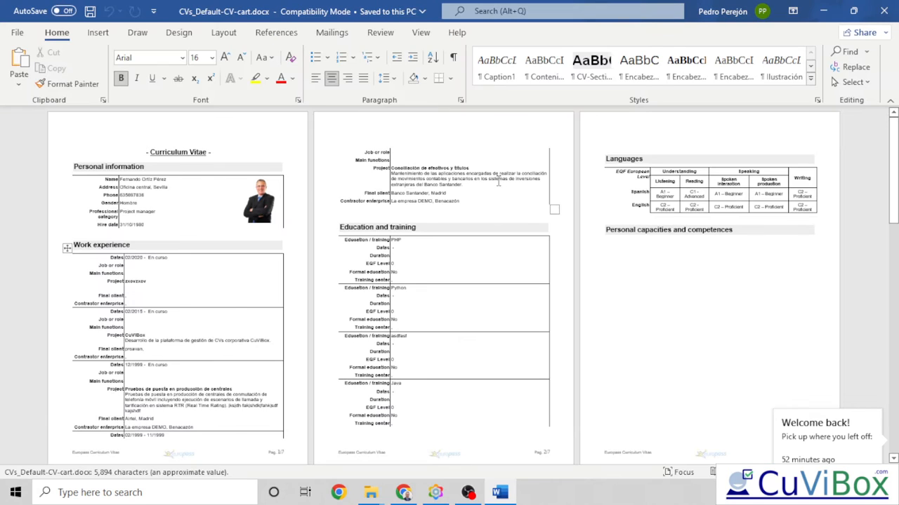
pyautogui.scroll(-10, 384, 247)
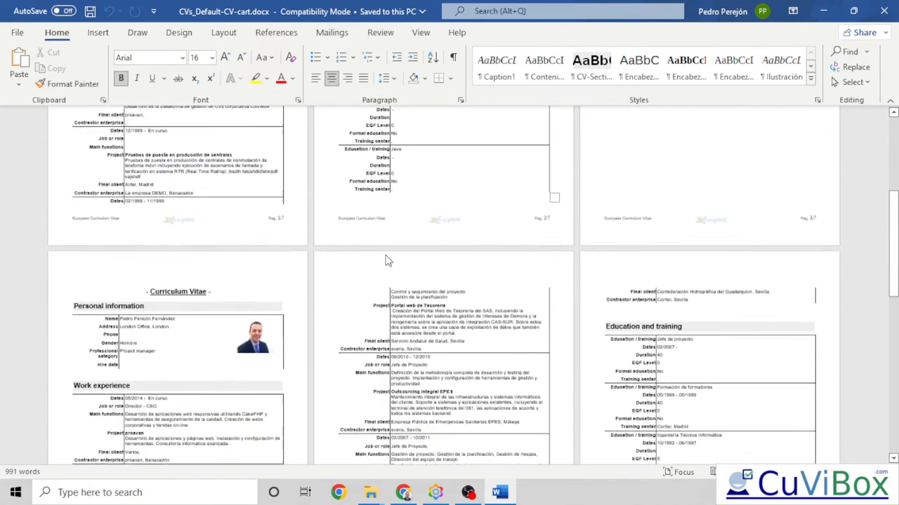
pyautogui.scroll(-5, 381, 267)
pyautogui.keyDown('ctrl'); pyautogui.scroll(5, 281, 258); pyautogui.keyUp('ctrl')
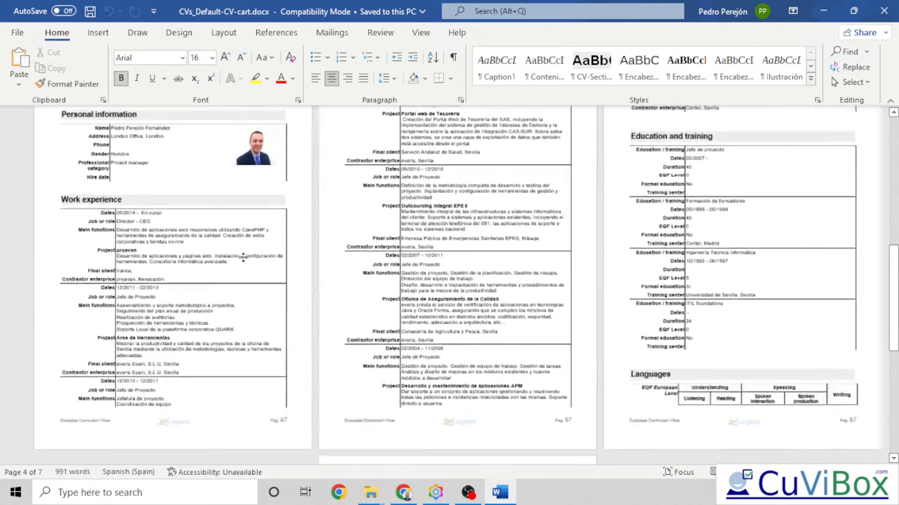
pyautogui.keyDown('ctrl'); pyautogui.scroll(4, 246, 259); pyautogui.keyUp('ctrl')
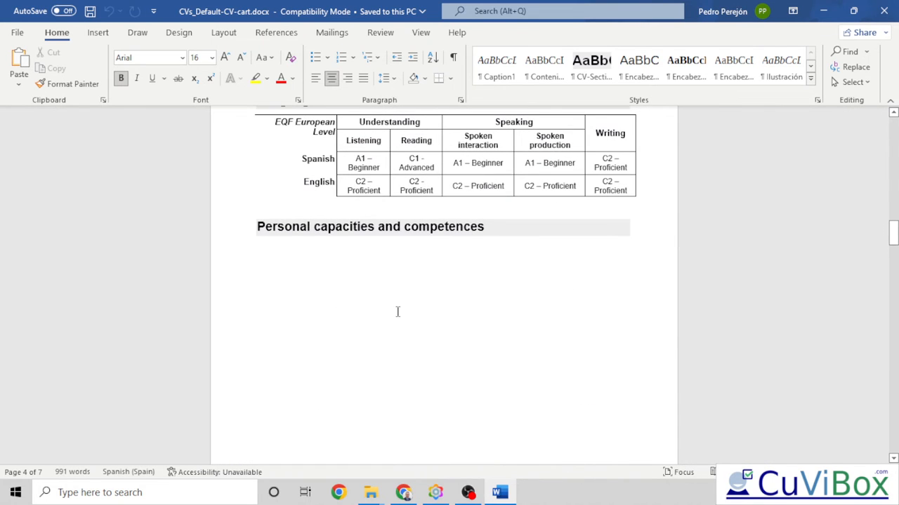
pyautogui.scroll(15, 397, 312)
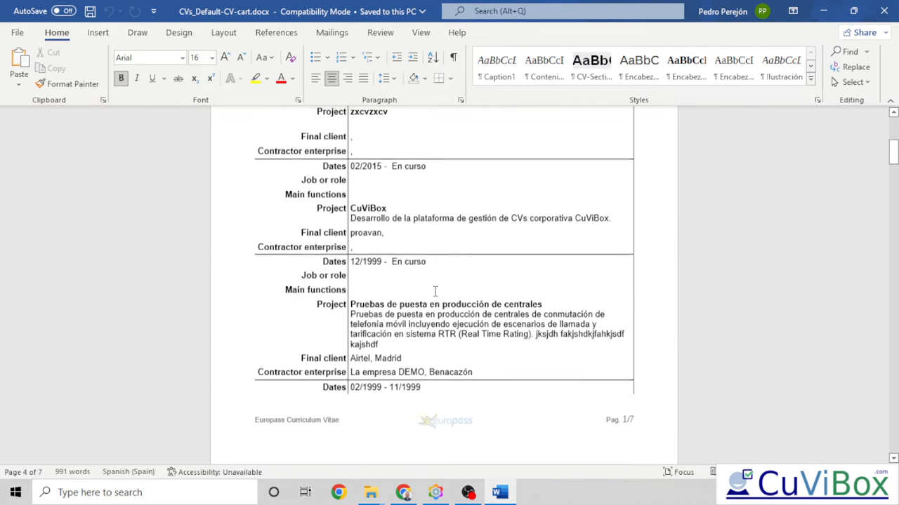
pyautogui.hotkey('ctrl', 'w')
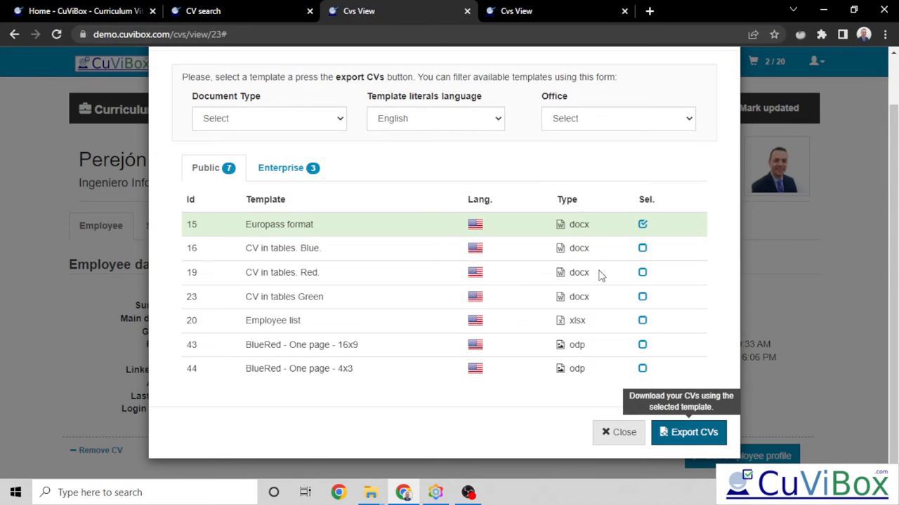
# - Export the cart's CVs with the "CV in tables. Red." template and save the resulting Word document
pyautogui.click(642, 274)
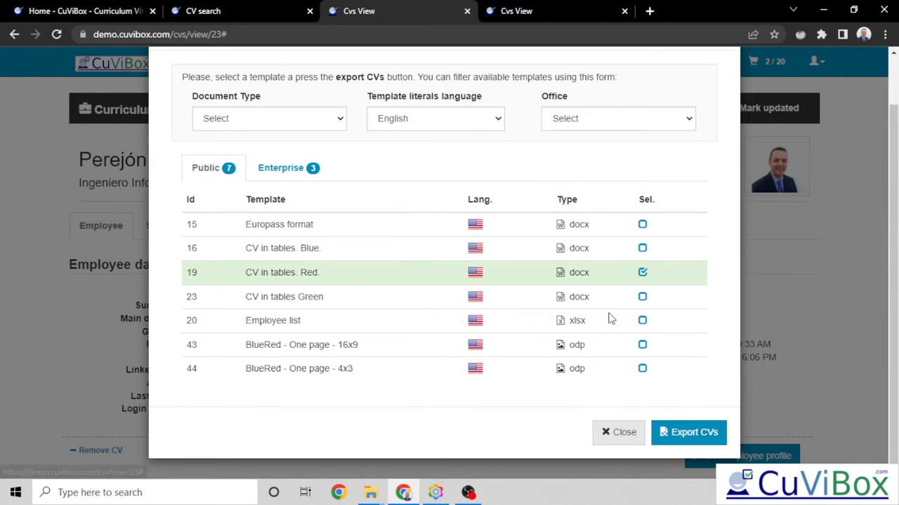
pyautogui.click(705, 433)
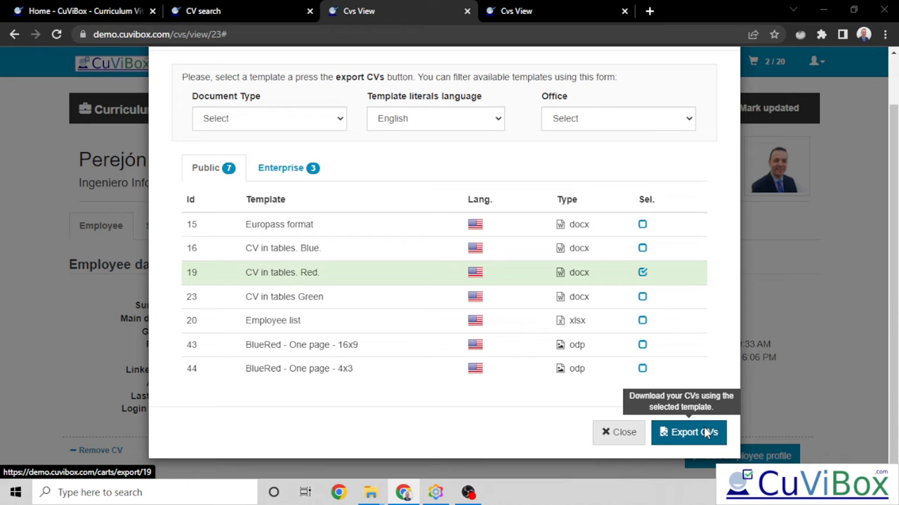
pyautogui.click(698, 456)
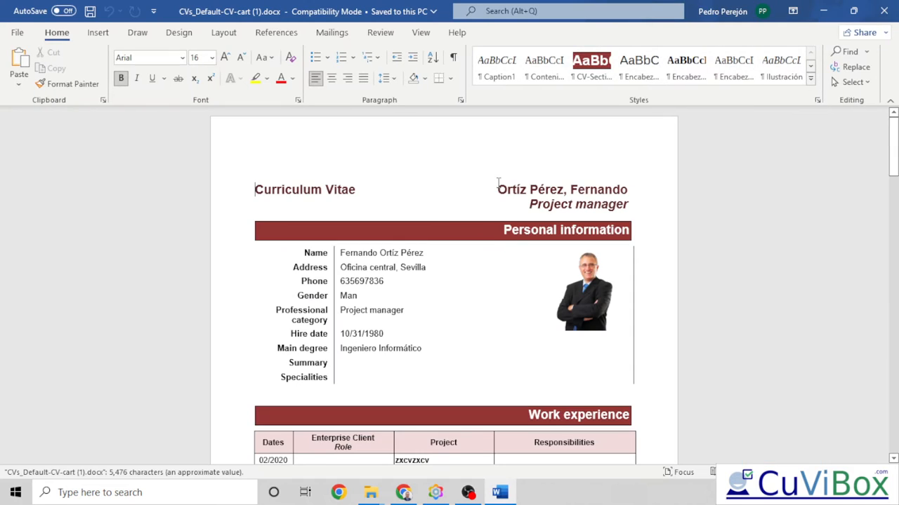
# - Look over all pages of the exported red-table CV document in Word and return to the template selection in Chrome
pyautogui.keyDown('ctrl'); pyautogui.scroll(-4, 502, 229); pyautogui.keyUp('ctrl')
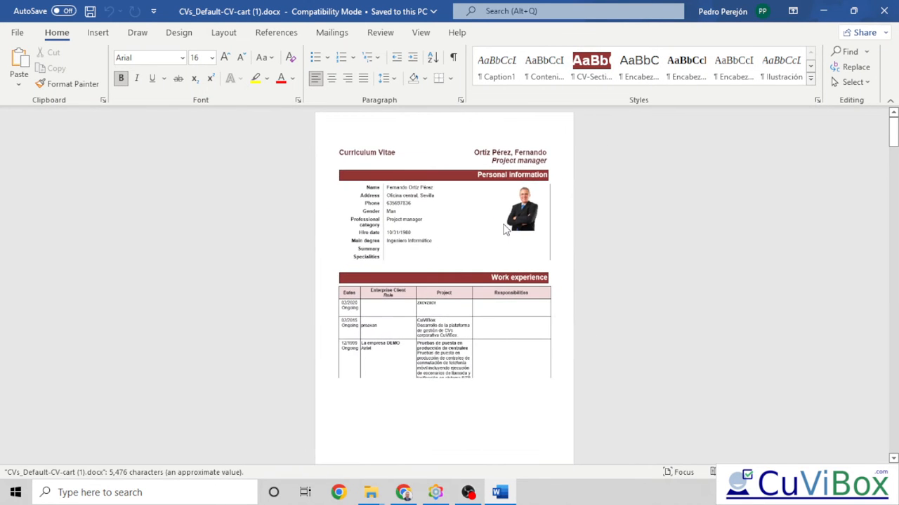
pyautogui.keyDown('ctrl'); pyautogui.scroll(-3, 503, 229); pyautogui.keyUp('ctrl')
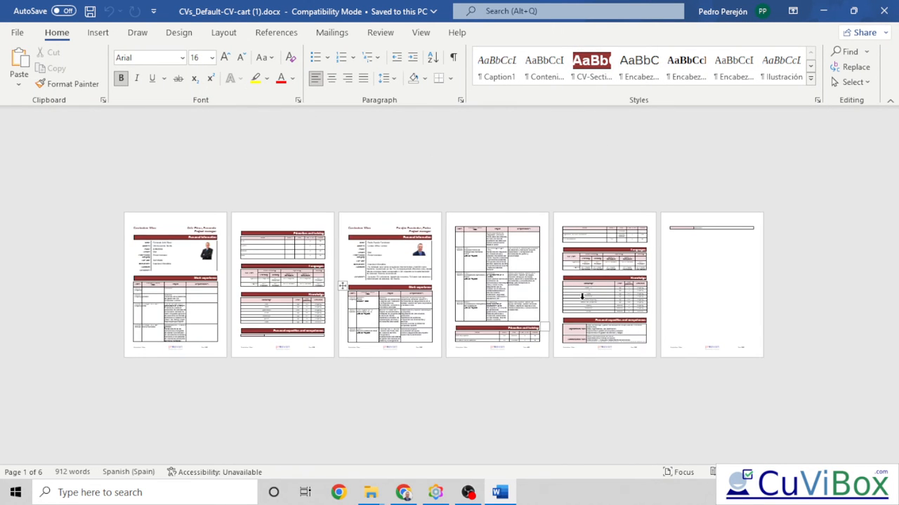
pyautogui.keyDown('ctrl'); pyautogui.scroll(2, 582, 297); pyautogui.keyUp('ctrl')
pyautogui.keyDown('ctrl'); pyautogui.scroll(2, 583, 298); pyautogui.keyUp('ctrl')
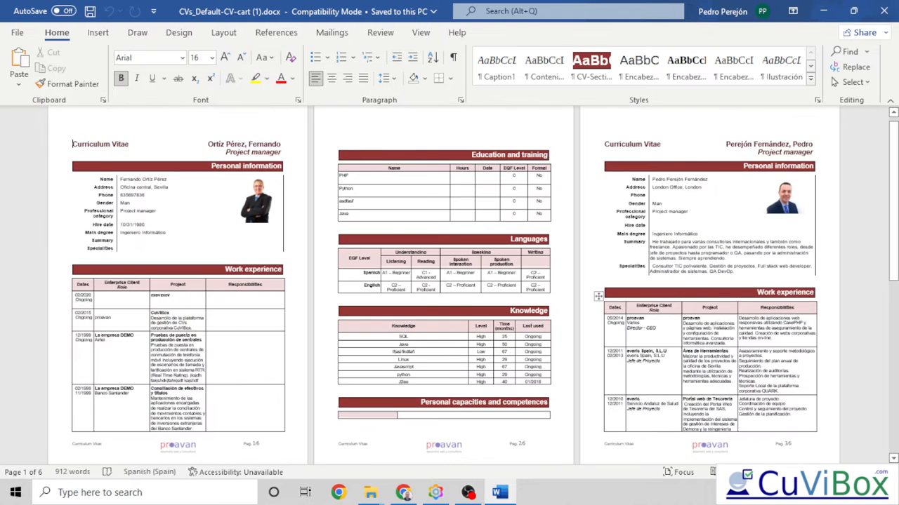
pyautogui.click(764, 348)
pyautogui.keyDown('ctrl'); pyautogui.click(771, 328); pyautogui.keyUp('ctrl')
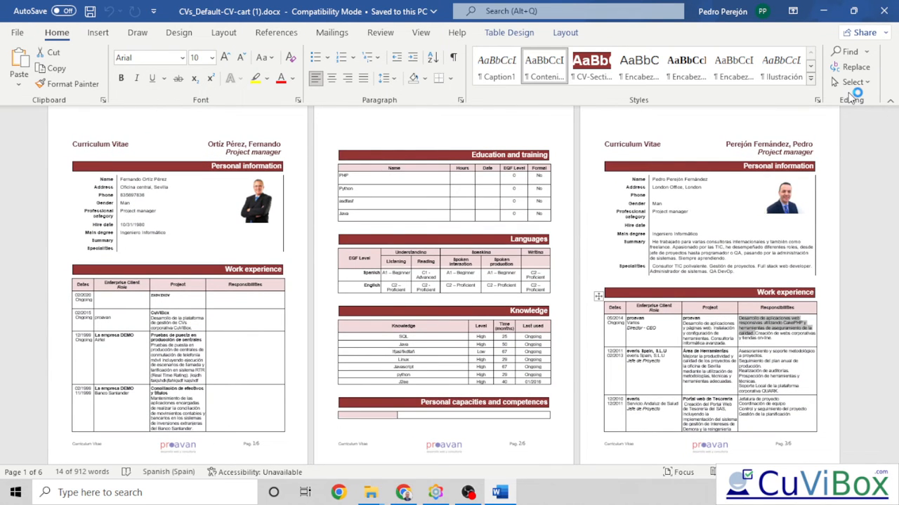
pyautogui.hotkey('alt', 'Tab')
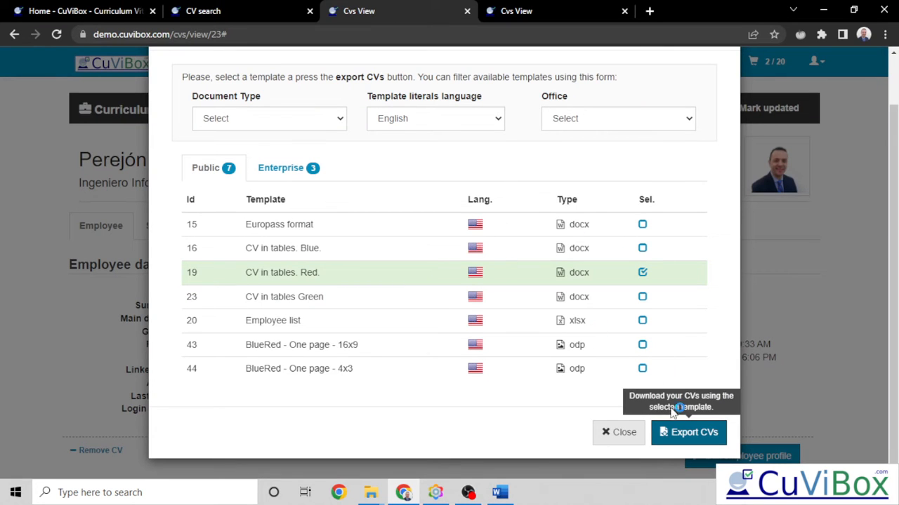
# - Export the cart's CVs with the Employee list template and save the worksheet as CVs_Default-CV-cart.xlsx
pyautogui.click(652, 323)
pyautogui.click(688, 431)
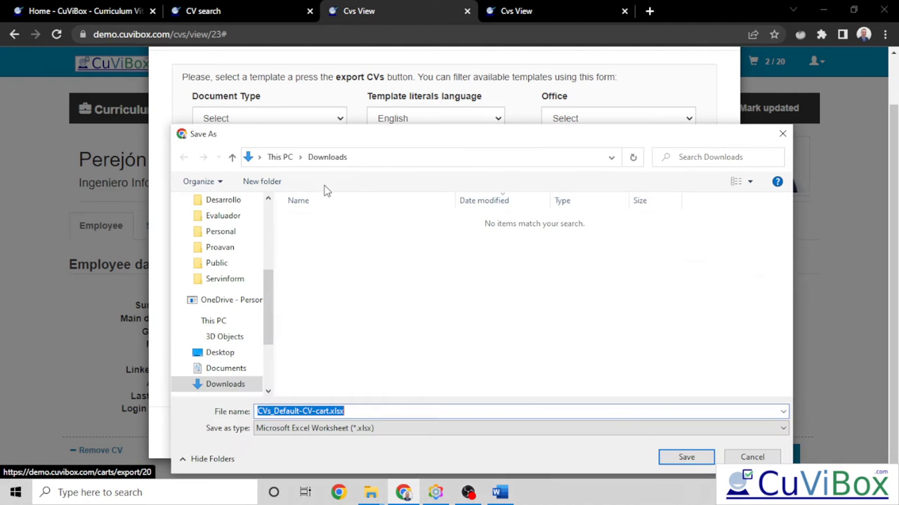
pyautogui.click(702, 464)
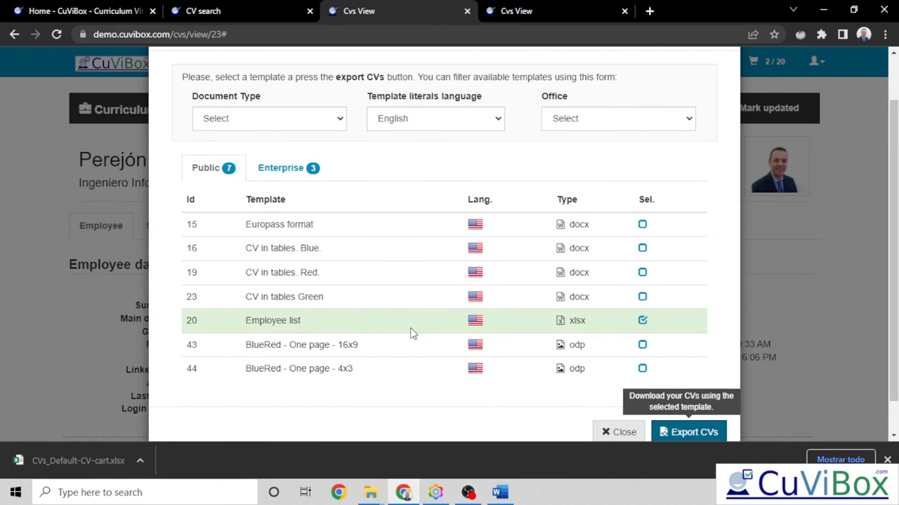
# - View the enterprise export templates, close the template selection and dismiss the browser's download bar
pyautogui.click(310, 173)
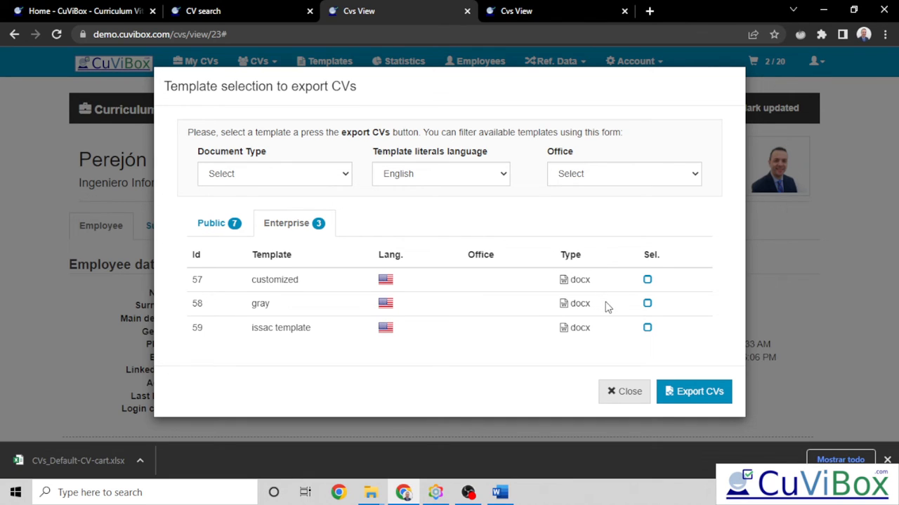
pyautogui.click(622, 395)
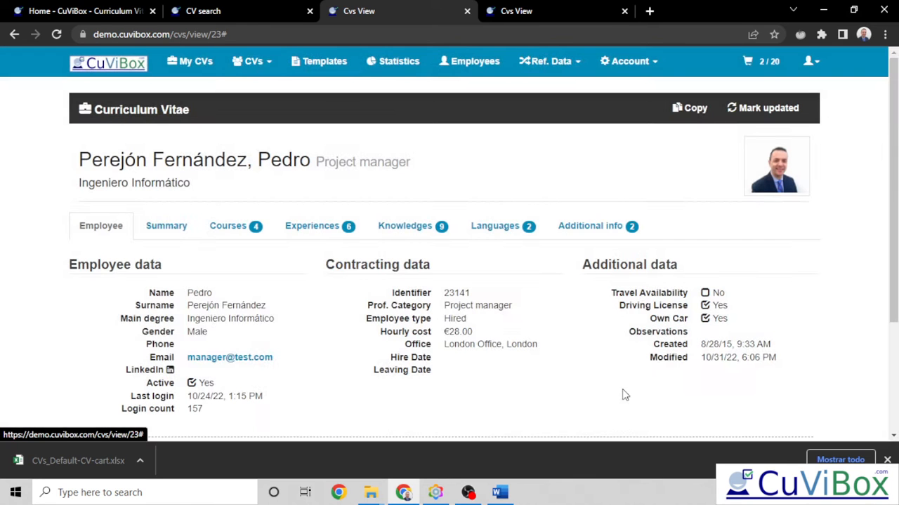
pyautogui.click(887, 459)
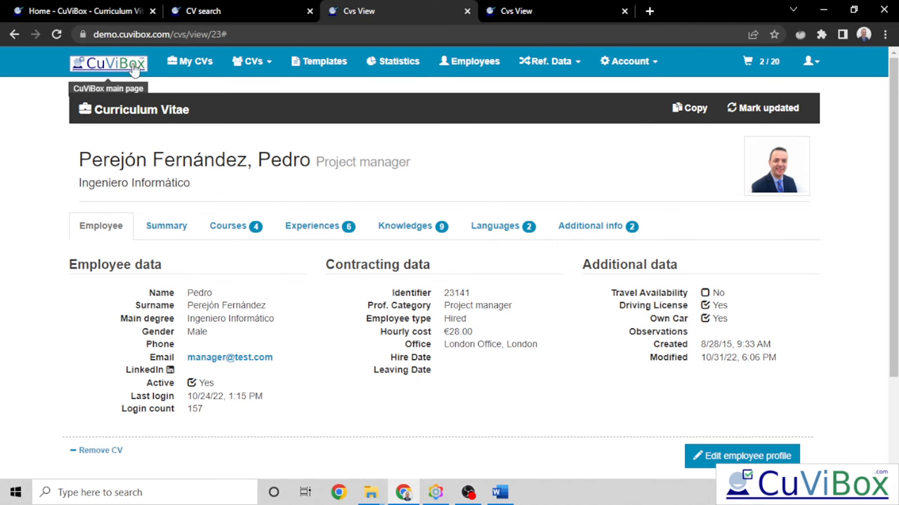
# - Go to the CuViBox main page and open the management list of CV carts from the current cart
pyautogui.click(788, 122)
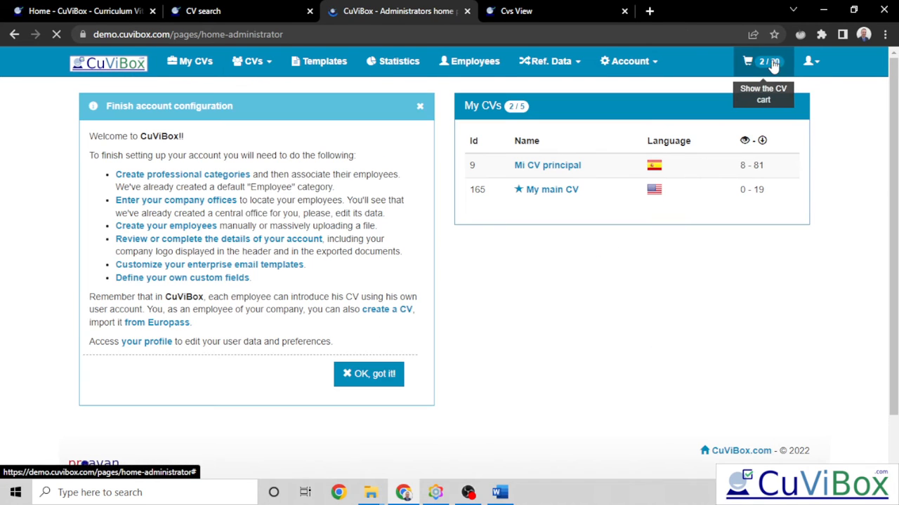
pyautogui.click(252, 62)
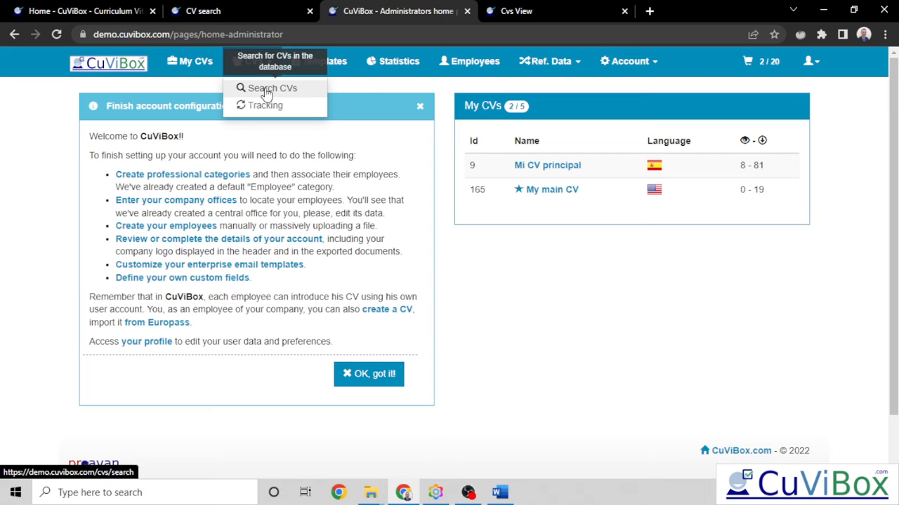
pyautogui.click(764, 62)
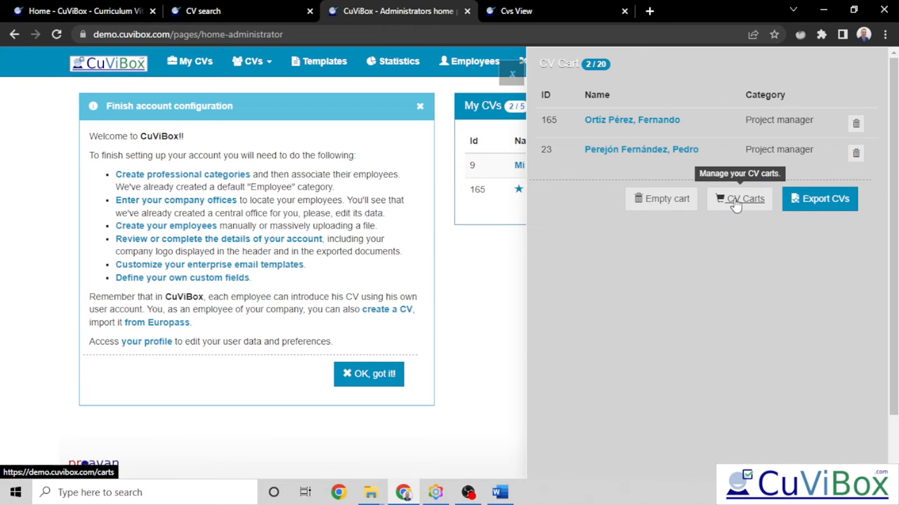
pyautogui.click(740, 199)
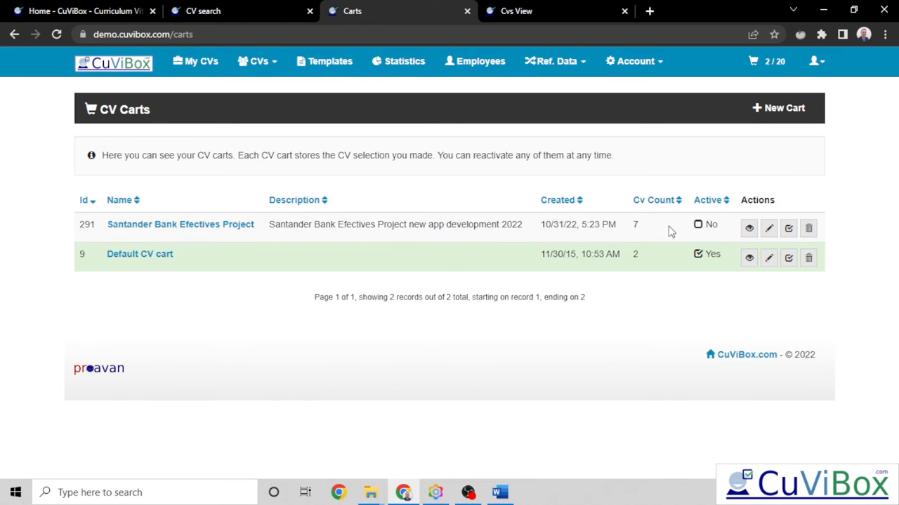
# - Activate the "Santander Bank Efectives Project" cart and look over the CVs it contains
pyautogui.tripleClick(408, 225)
pyautogui.click(503, 224)
pyautogui.click(790, 232)
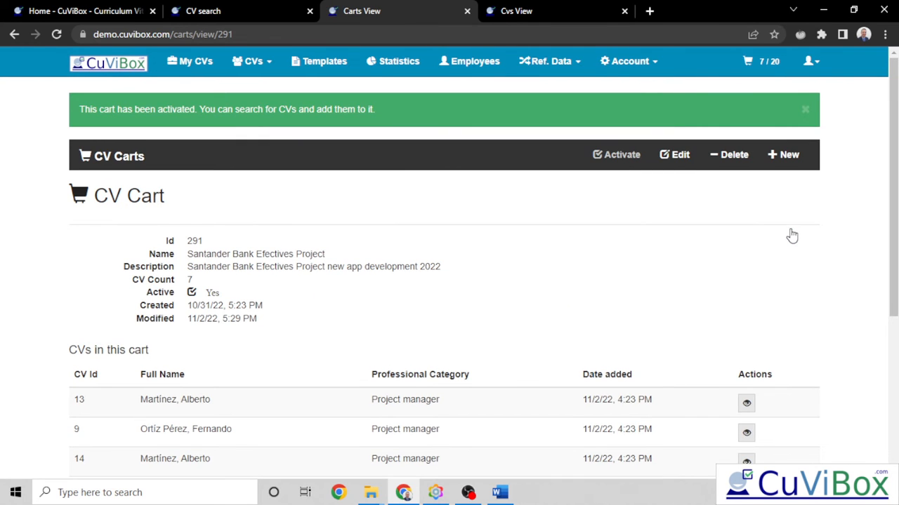
pyautogui.scroll(-4, 792, 236)
pyautogui.scroll(2, 792, 235)
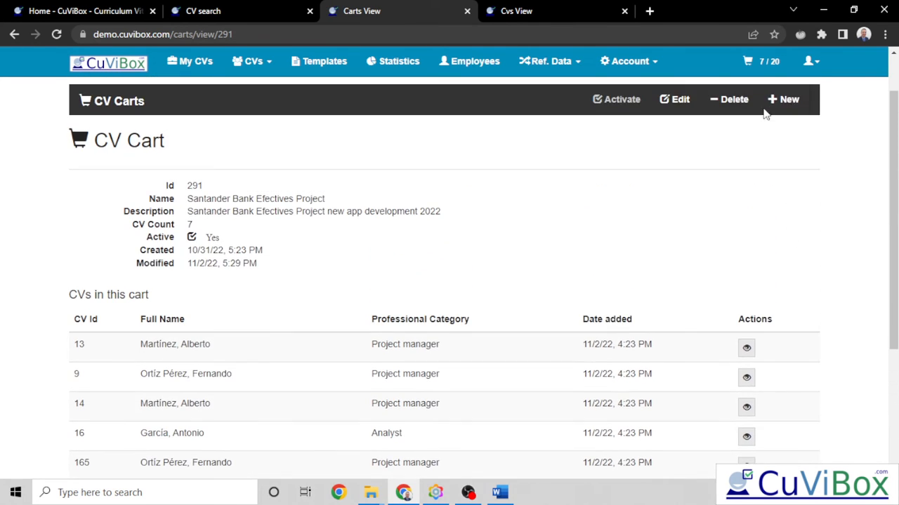
# - Export the active cart's CVs with the Employee list template and save the worksheet as CVs_Santander-Bank-Efectives-Project.xlsx
pyautogui.click(760, 62)
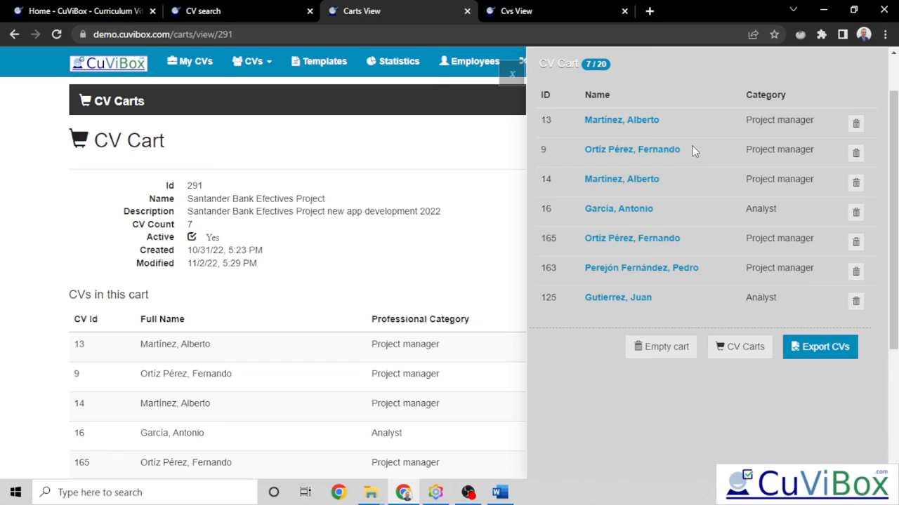
pyautogui.click(253, 61)
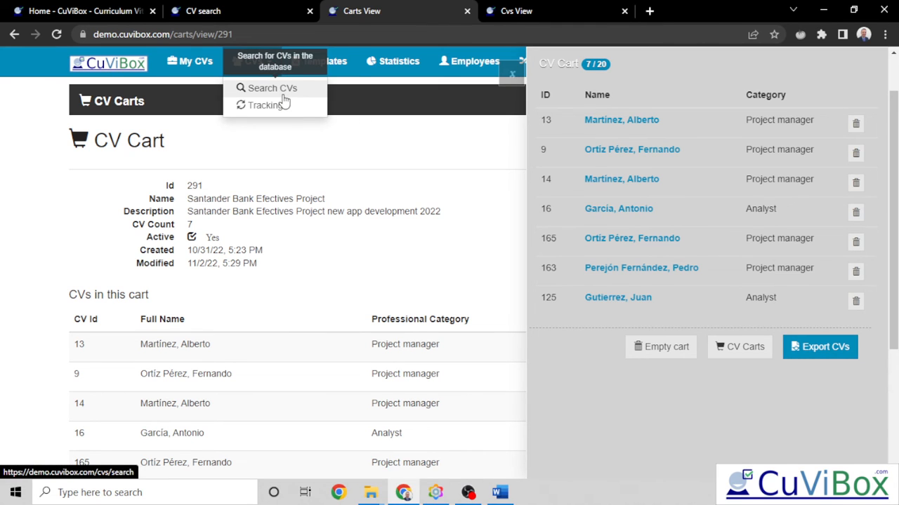
pyautogui.click(832, 353)
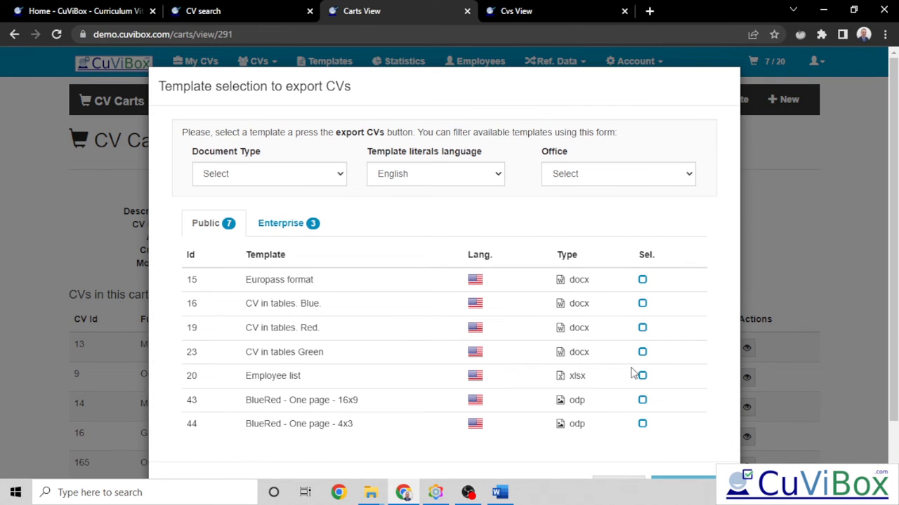
pyautogui.click(642, 377)
pyautogui.scroll(-1, 641, 374)
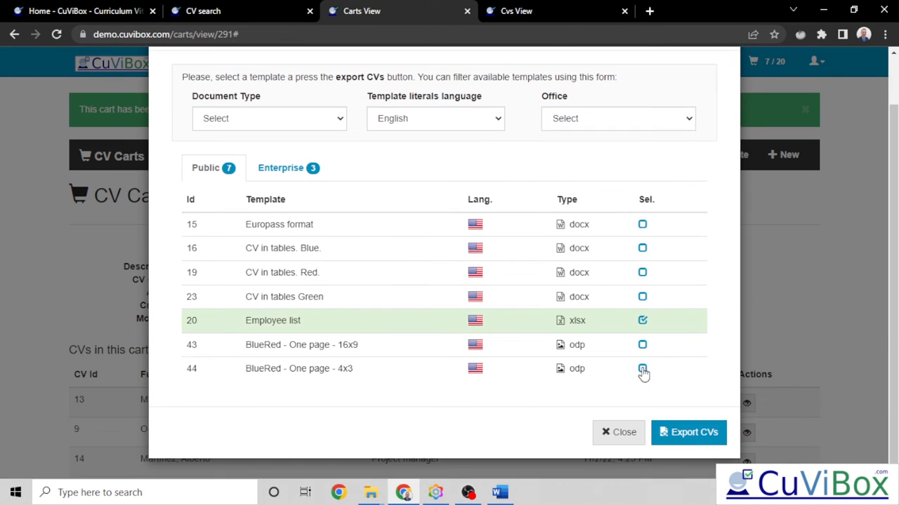
pyautogui.click(702, 434)
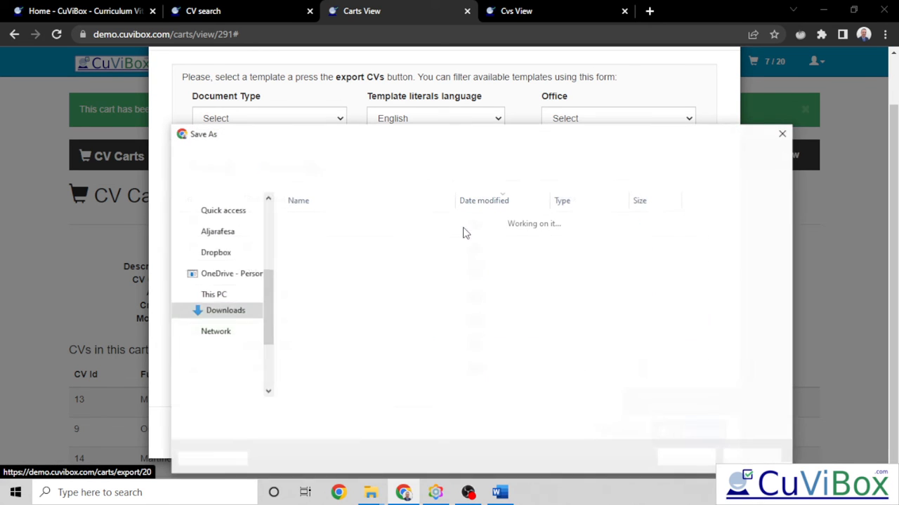
pyautogui.click(685, 457)
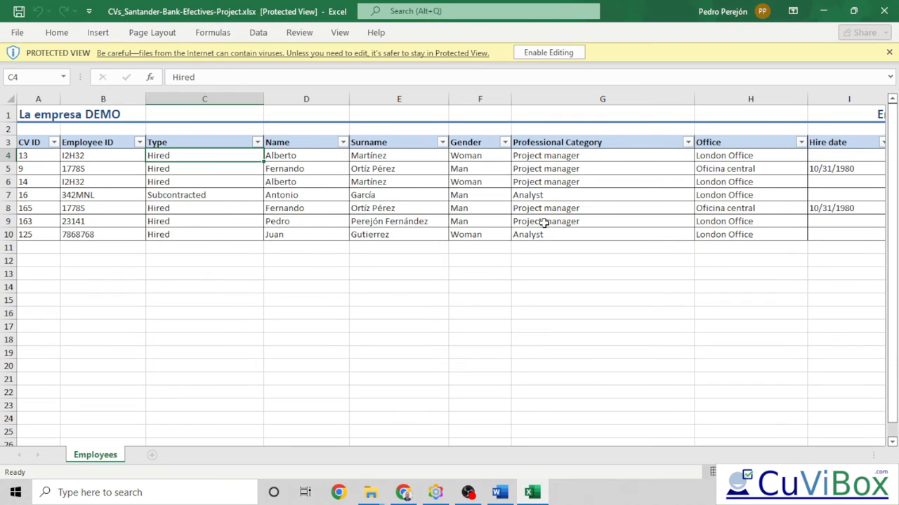
# - Look over the columns of the exported employee list in Excel, then close the workbook and the template selection in CuViBox
pyautogui.click(579, 178)
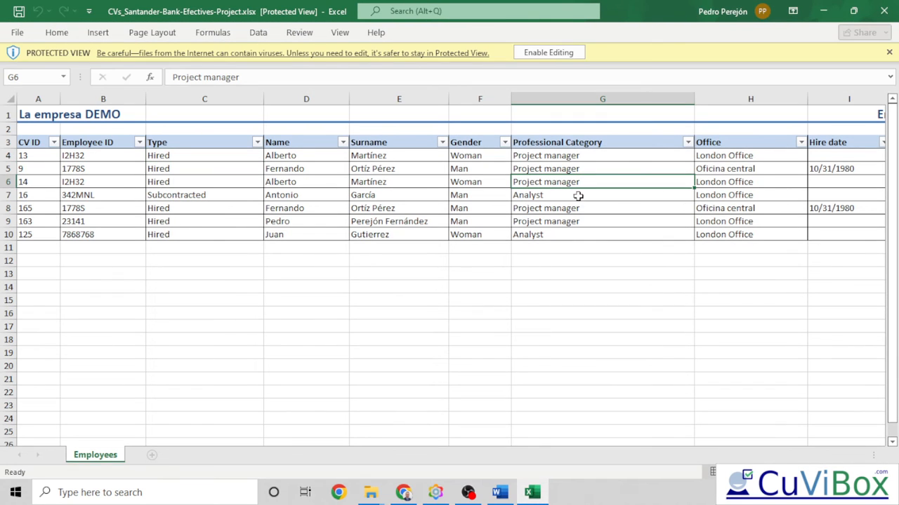
pyautogui.scroll(-3, 661, 199)
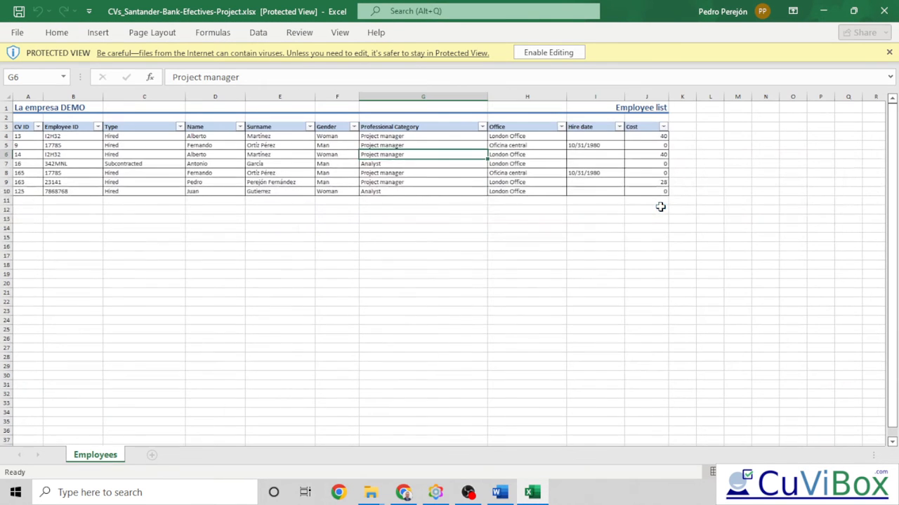
pyautogui.scroll(4, 660, 206)
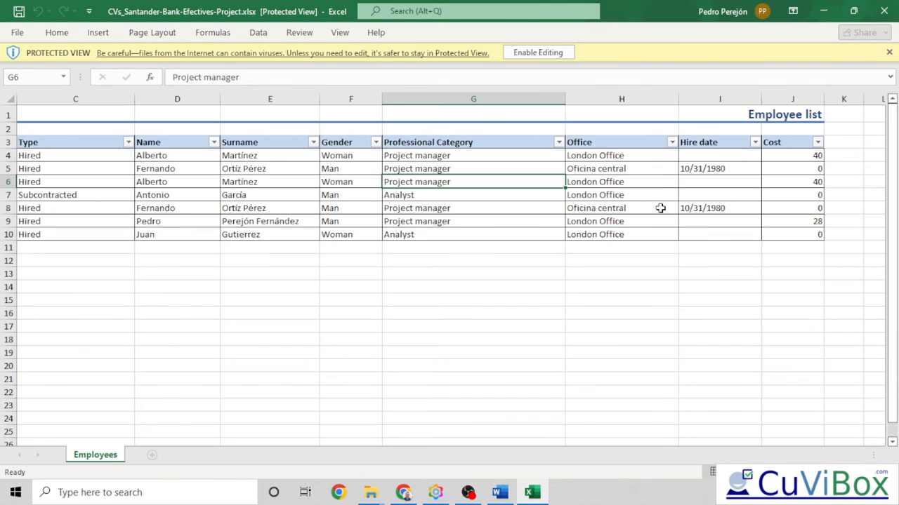
pyautogui.click(660, 208)
pyautogui.hotkey('alt', 'Tab')
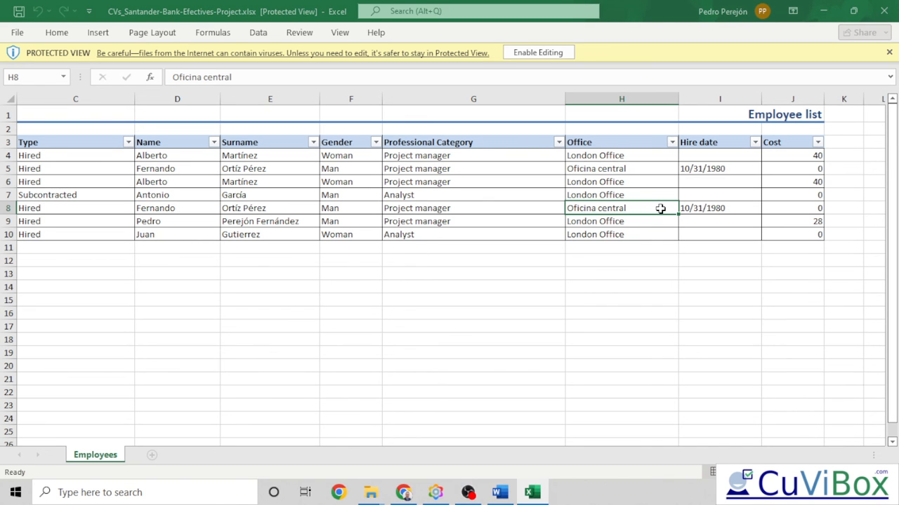
pyautogui.click(886, 11)
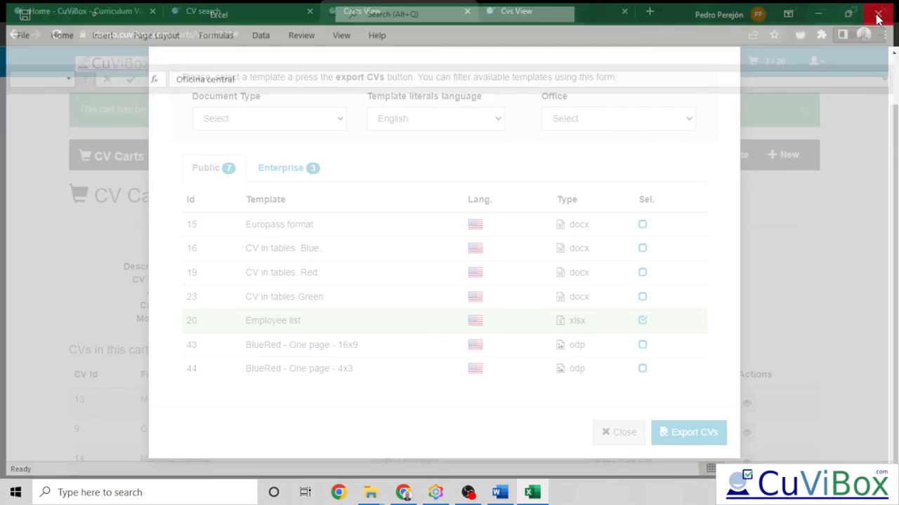
pyautogui.click(627, 432)
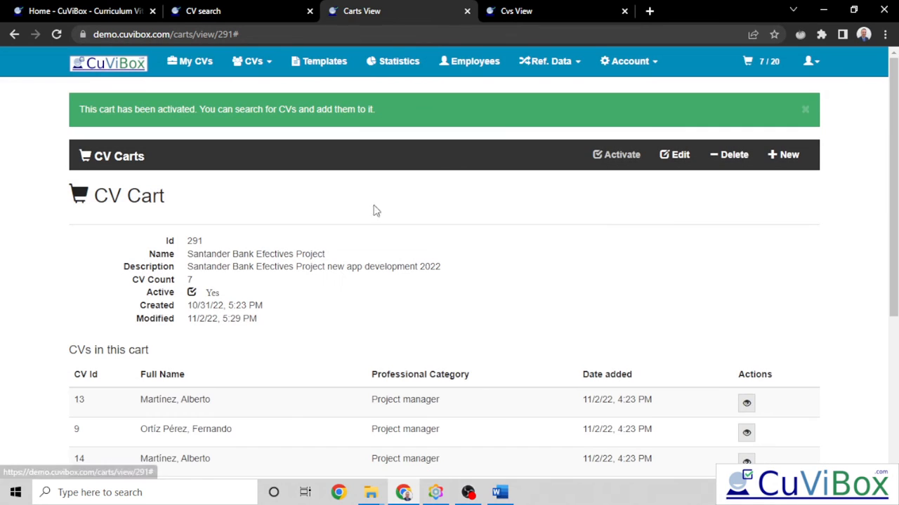
# - Open the user manual from the CuViBox website's support section and read the CV advanced search article on filter types and advanced filters
pyautogui.click(83, 12)
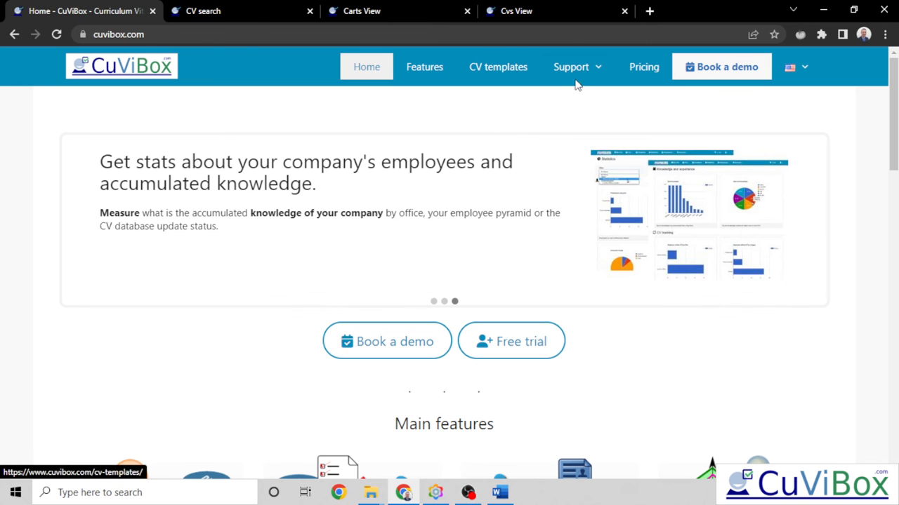
pyautogui.moveTo(588, 75)
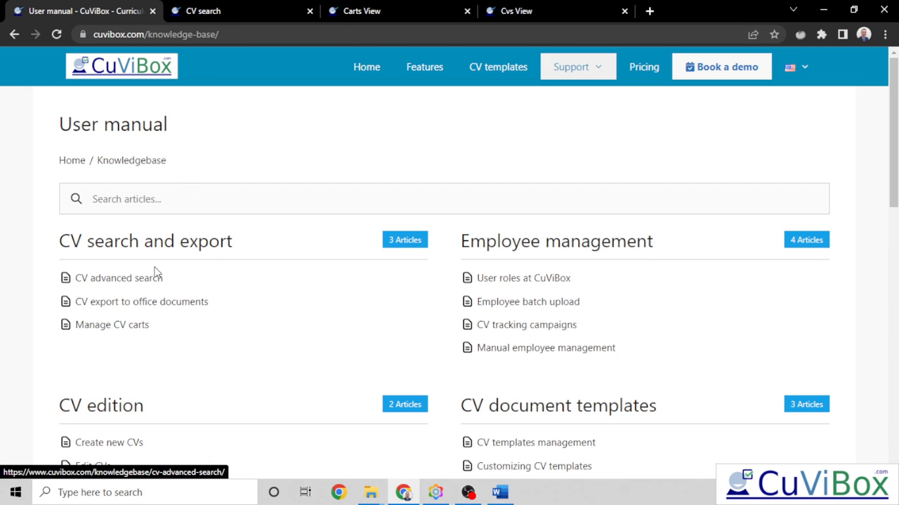
pyautogui.click(150, 278)
pyautogui.scroll(-7, 446, 323)
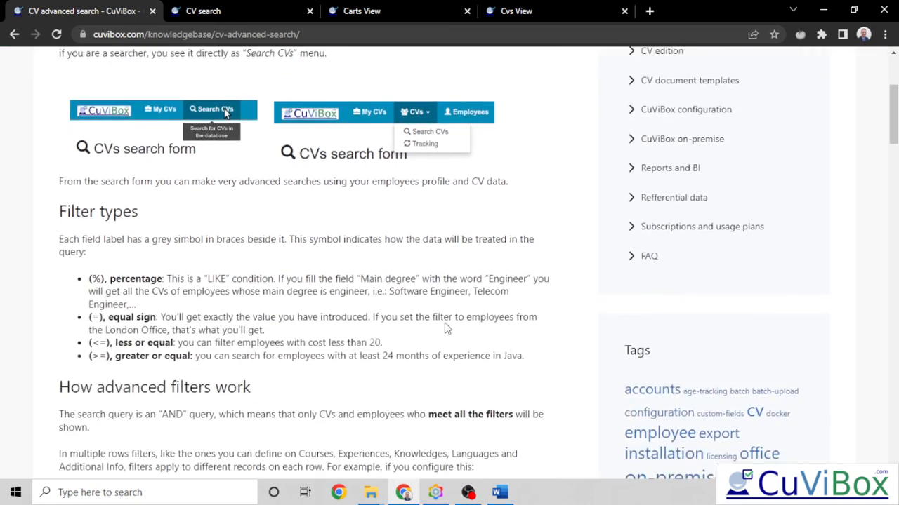
pyautogui.scroll(-5, 445, 328)
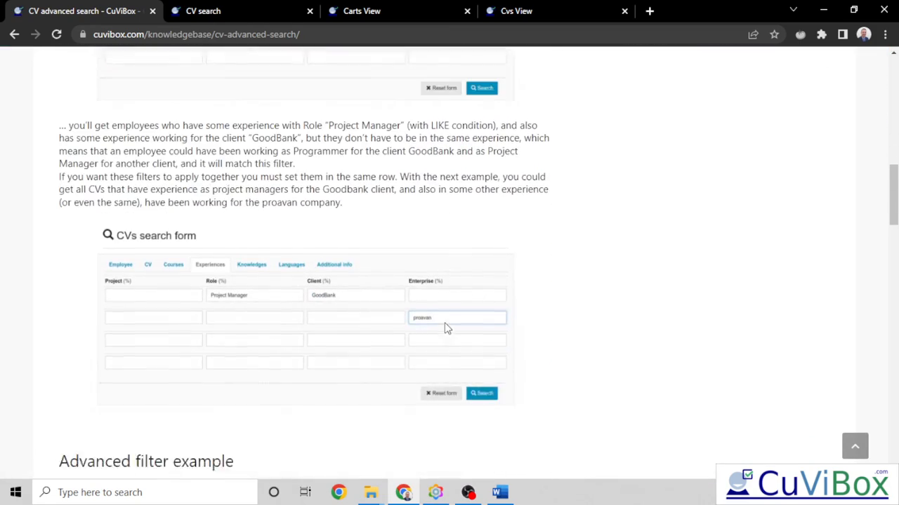
pyautogui.scroll(12, 446, 328)
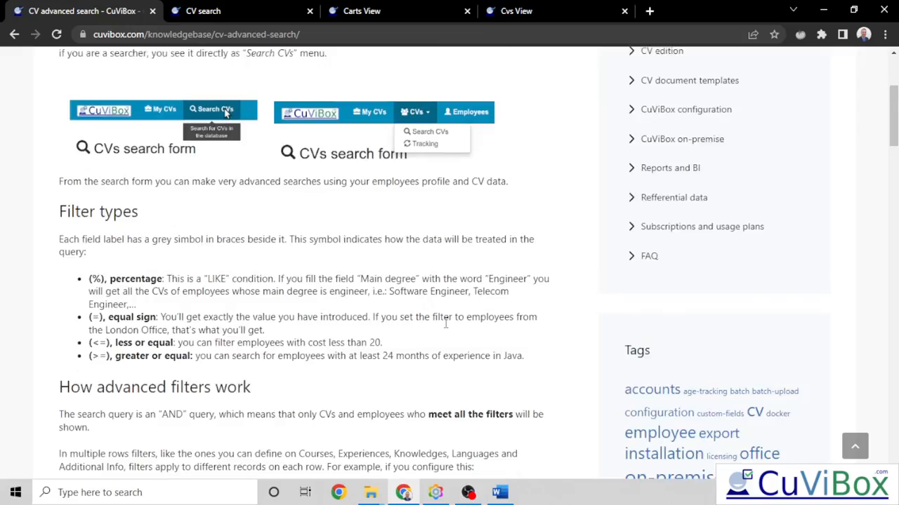